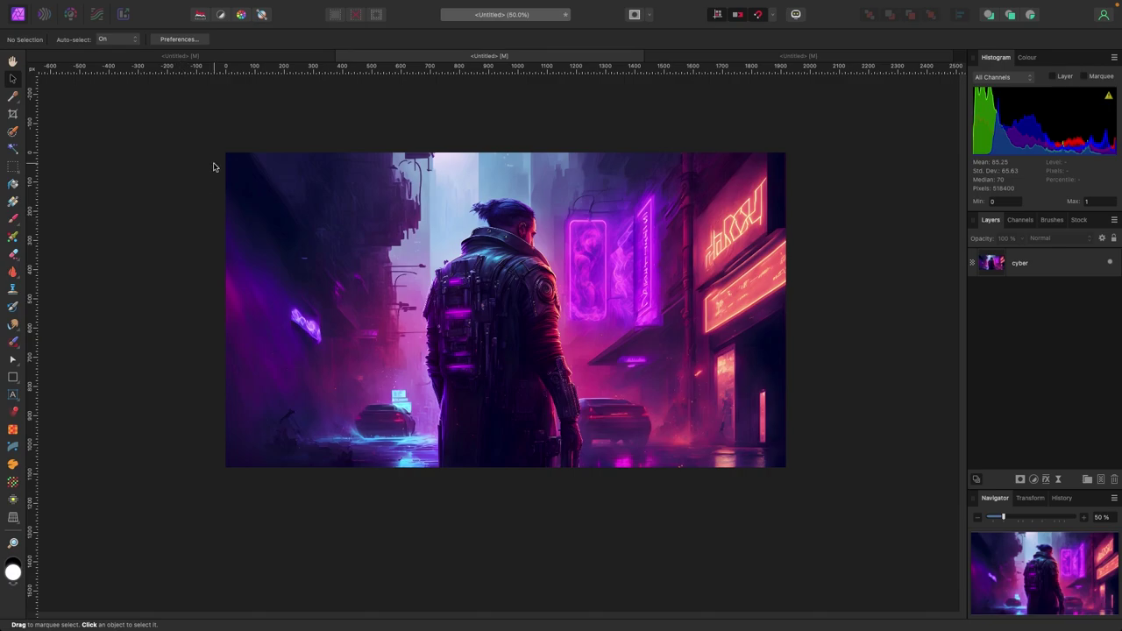
- Use Window > Studio > Reset Studio to restore the default panel layout
mouse_move(502, 2)
left_click(411, 6)
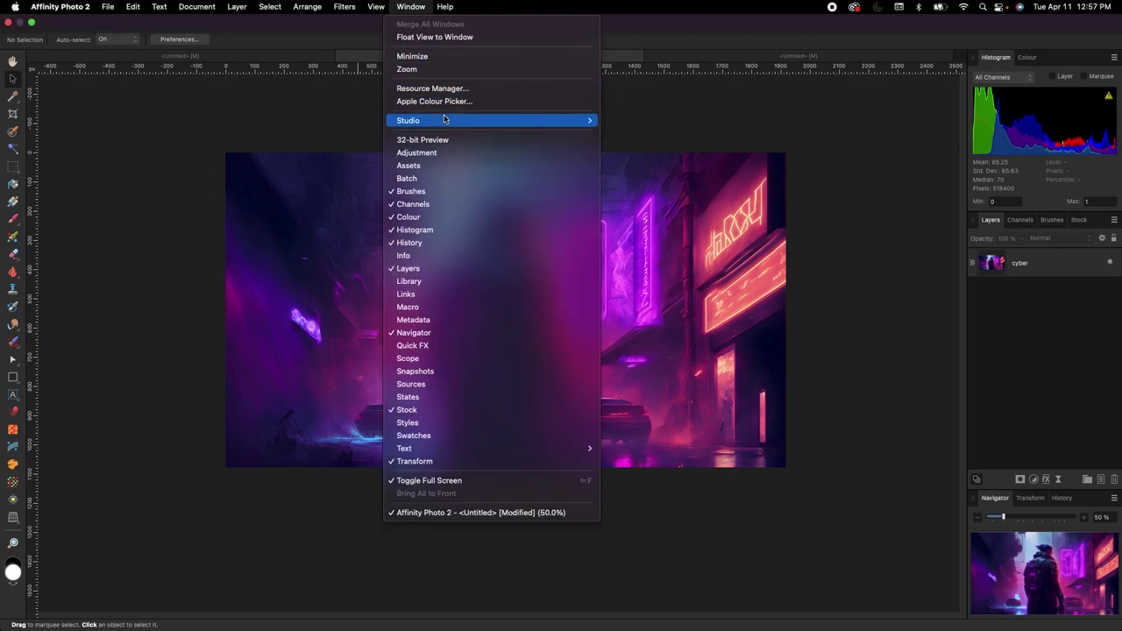
mouse_move(594, 120)
left_click(634, 191)
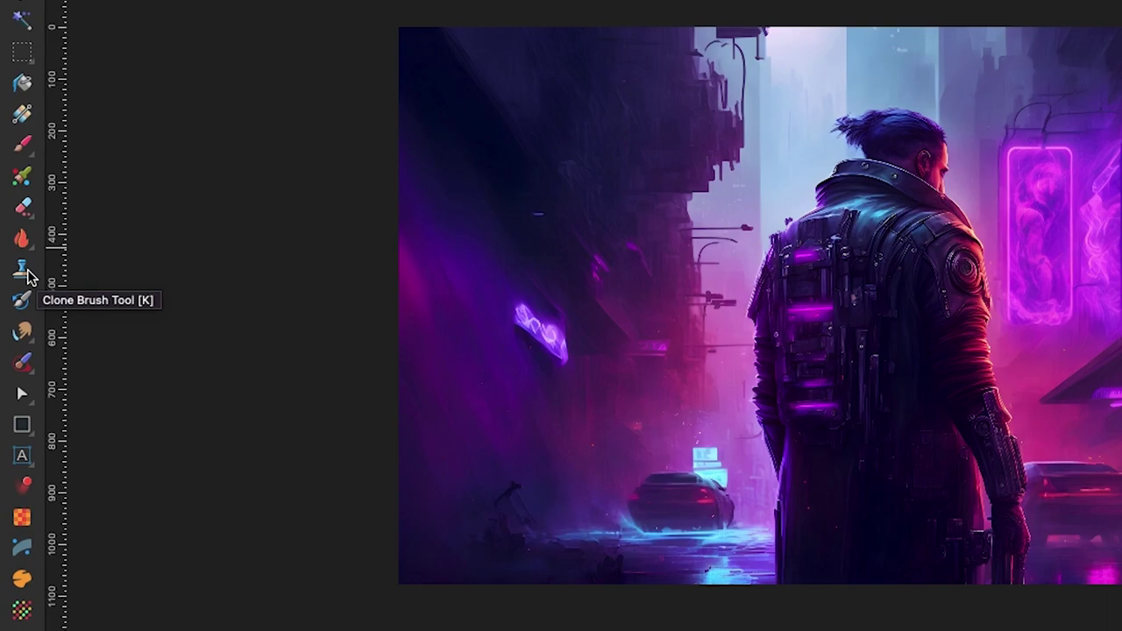
- Pick the Clone Brush Tool and raise its hardness from 0% to 100%
left_click(24, 272)
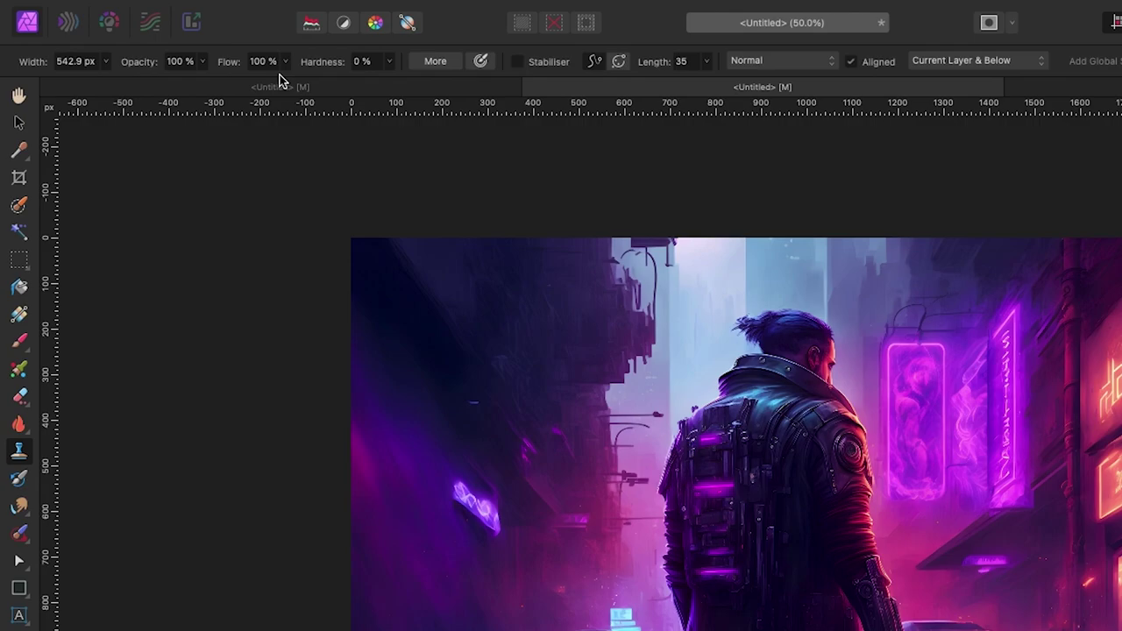
left_click(388, 62)
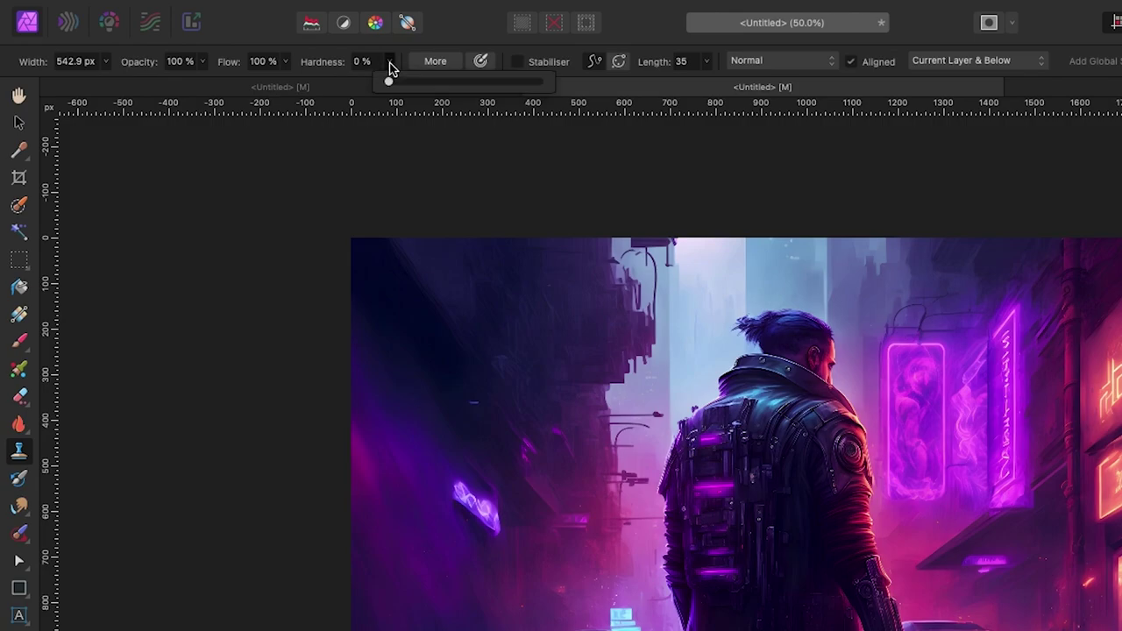
left_click_drag(390, 82, 588, 80)
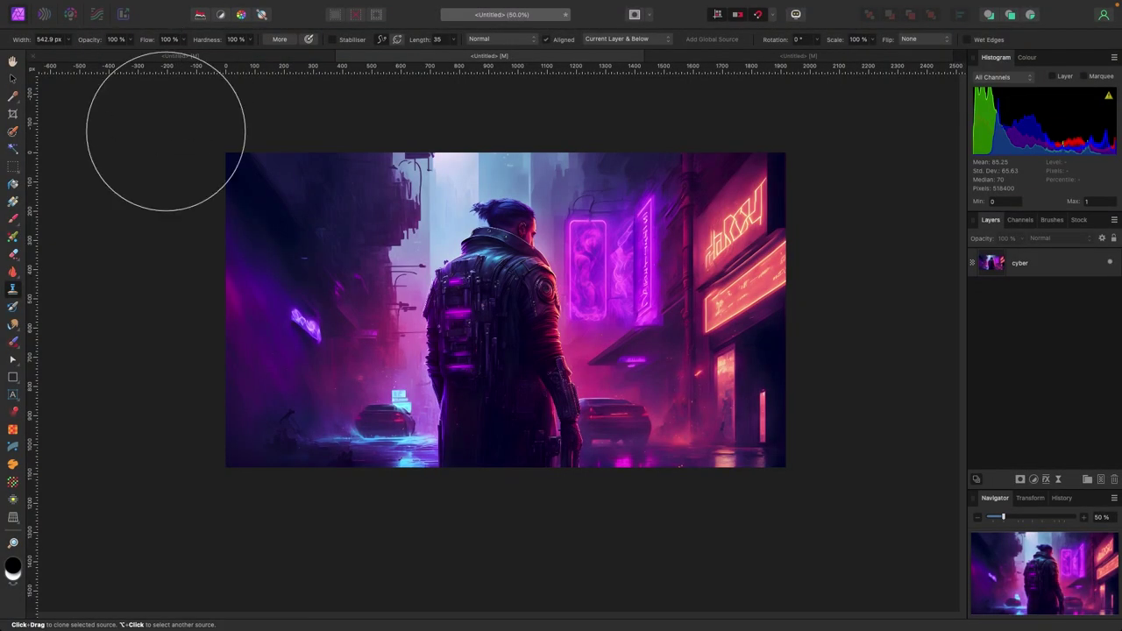
- Reduce the Clone Brush width to 333.4 px with the [ key
key("bracketleft")
key("bracketleft")
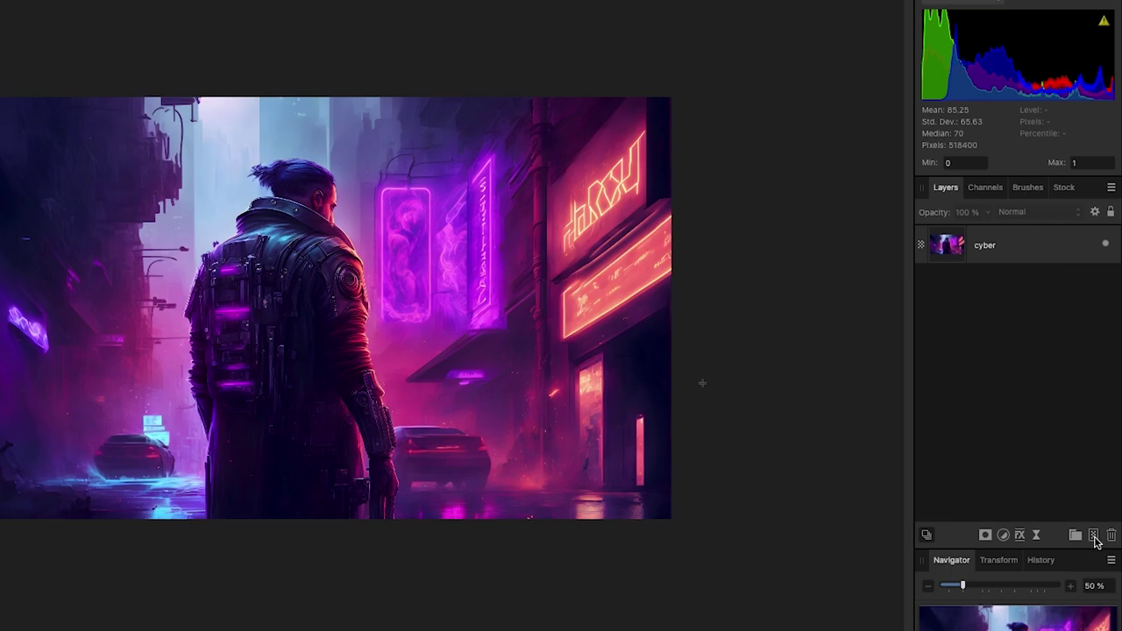
- Add a blank Pixel layer above cyber and set clone sampling to Current Layer & Below
left_click(1093, 536)
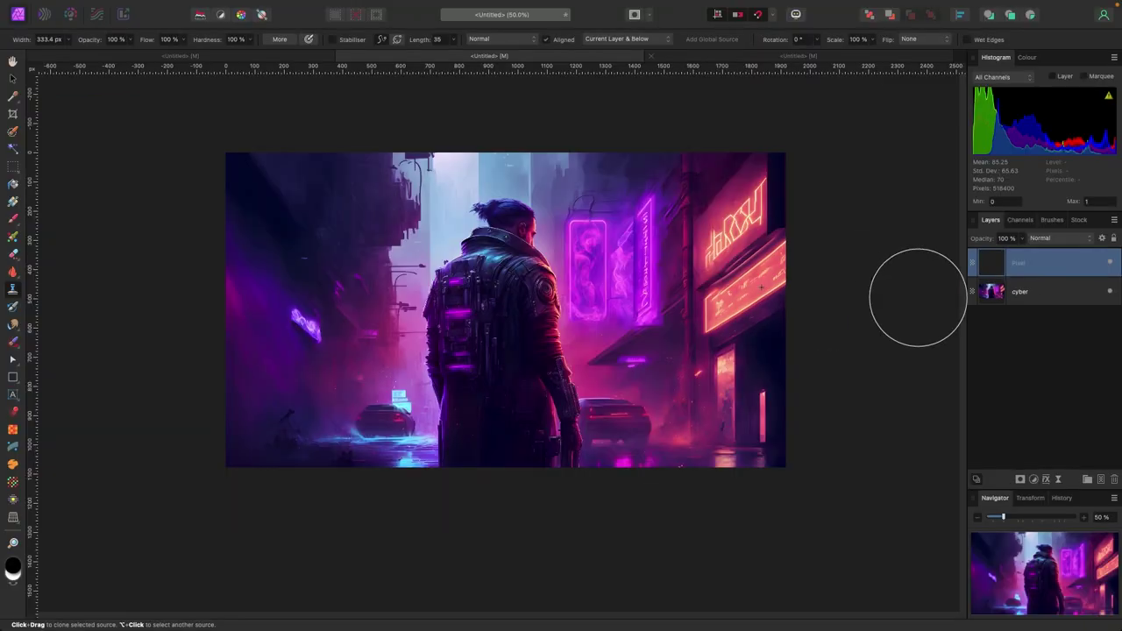
left_click(629, 38)
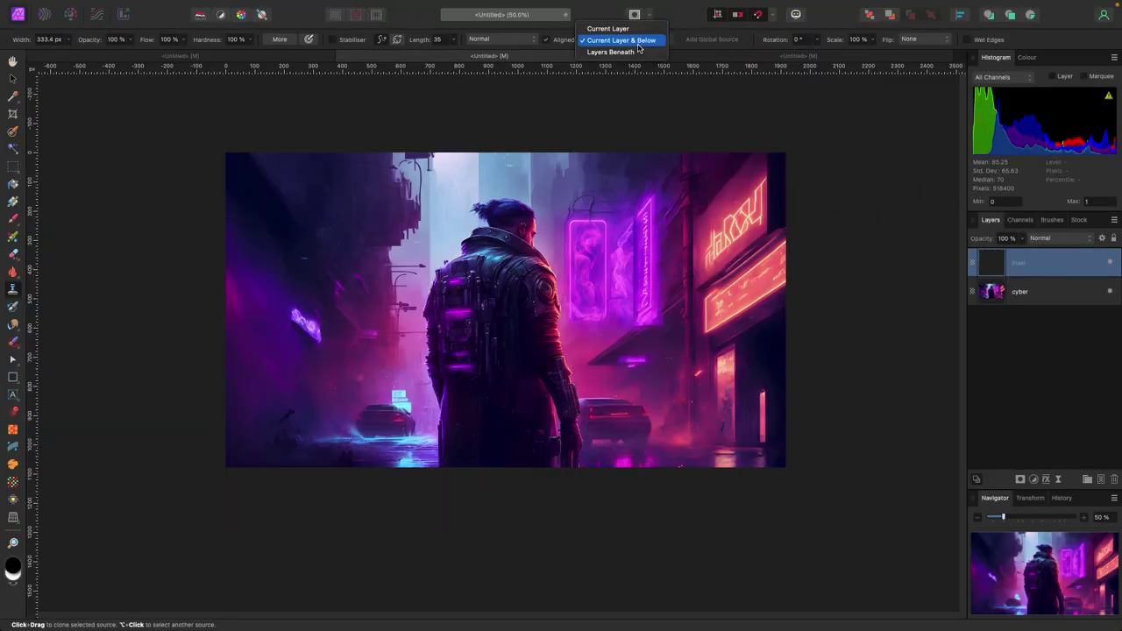
left_click(630, 31)
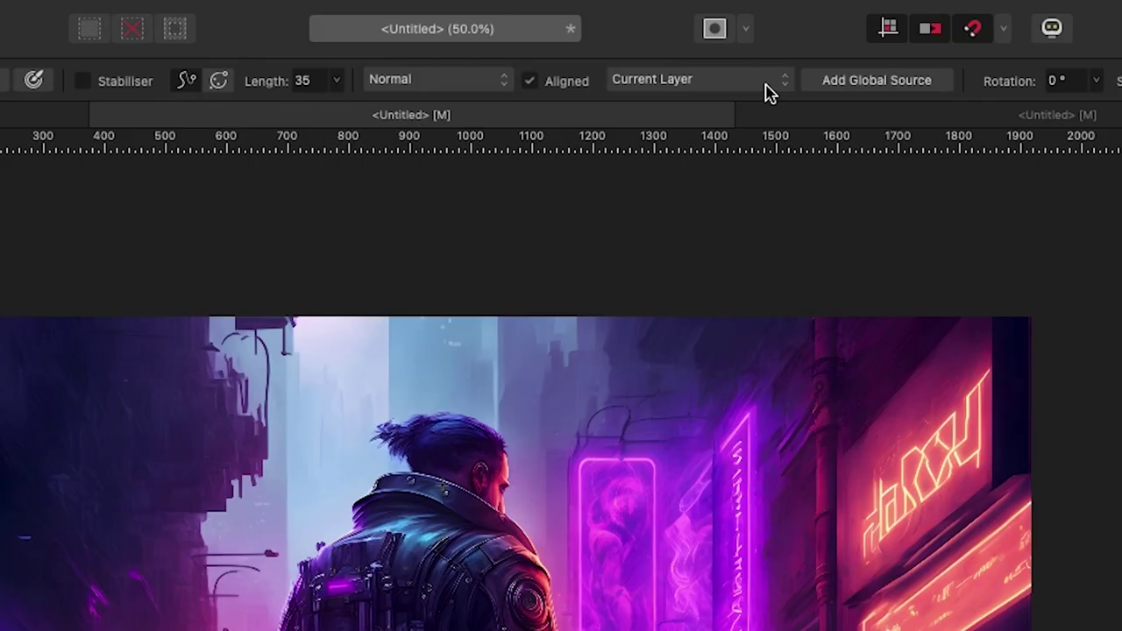
left_click(769, 88)
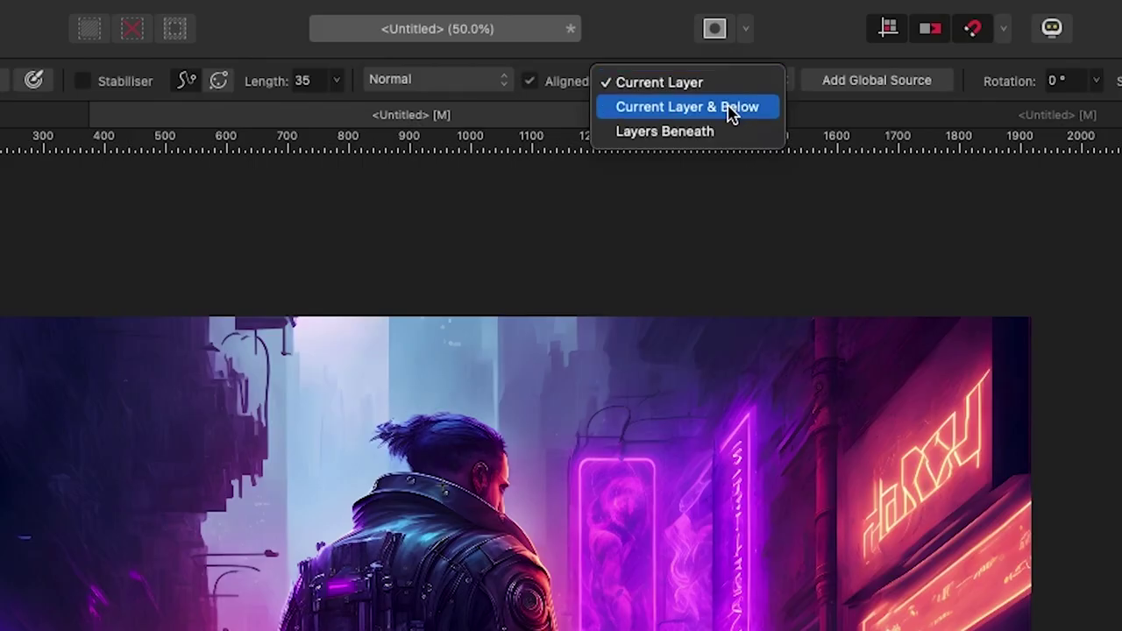
left_click(733, 114)
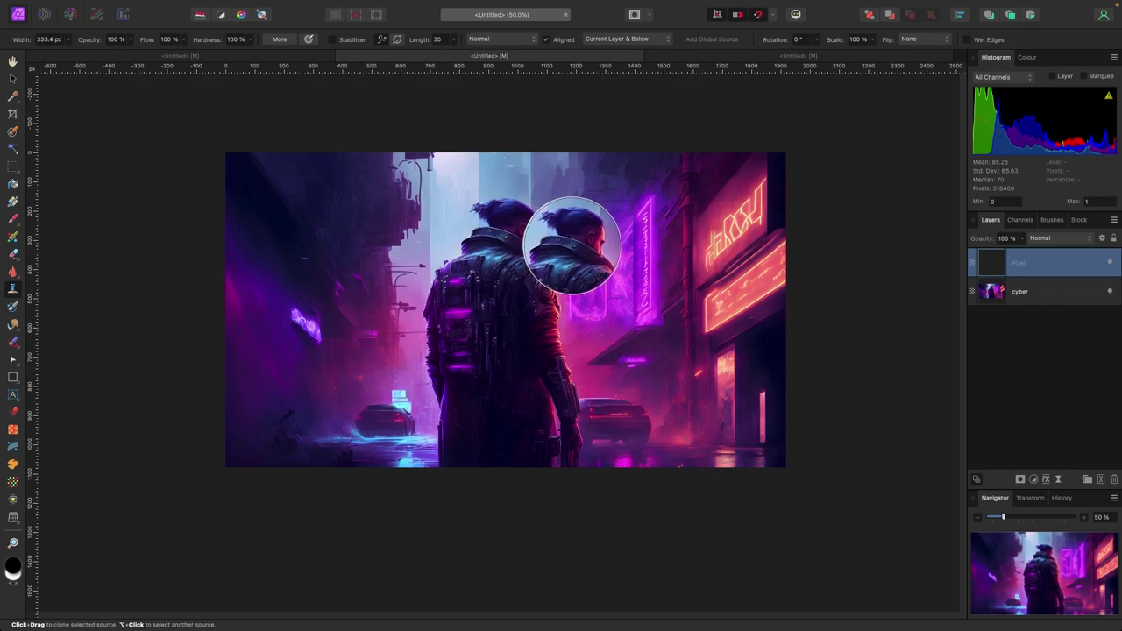
left_click(641, 246)
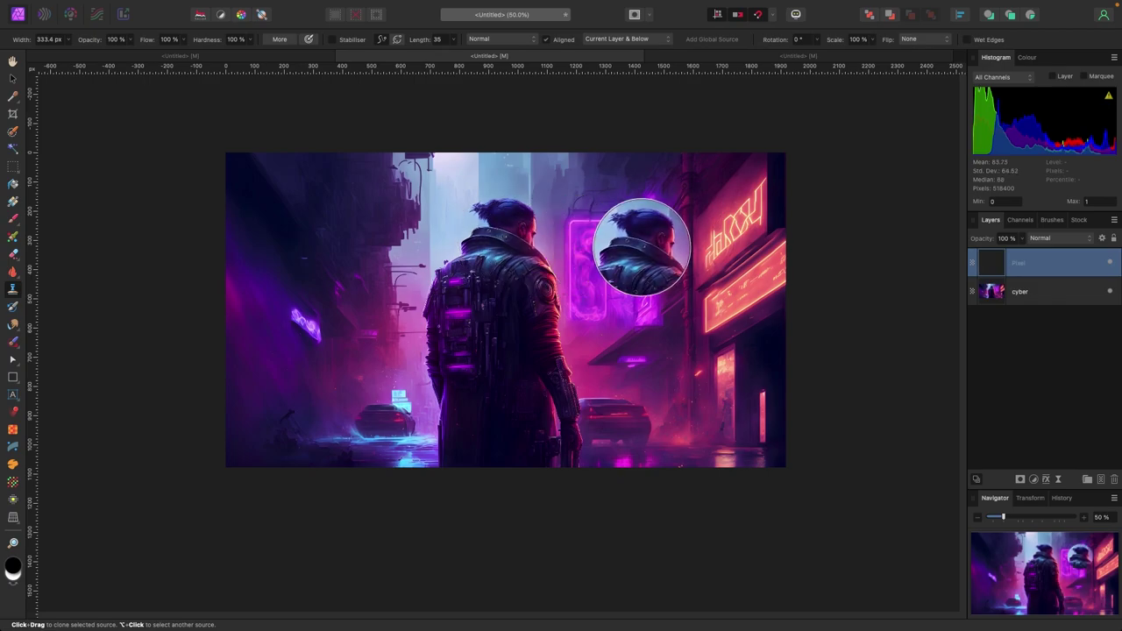
mouse_move(641, 246)
left_mouse_down()
mouse_move(622, 411)
mouse_move(635, 444)
mouse_move(666, 408)
mouse_move(676, 350)
mouse_move(677, 264)
mouse_move(653, 246)
mouse_move(628, 300)
mouse_move(633, 412)
mouse_move(687, 411)
mouse_move(676, 268)
left_mouse_up()
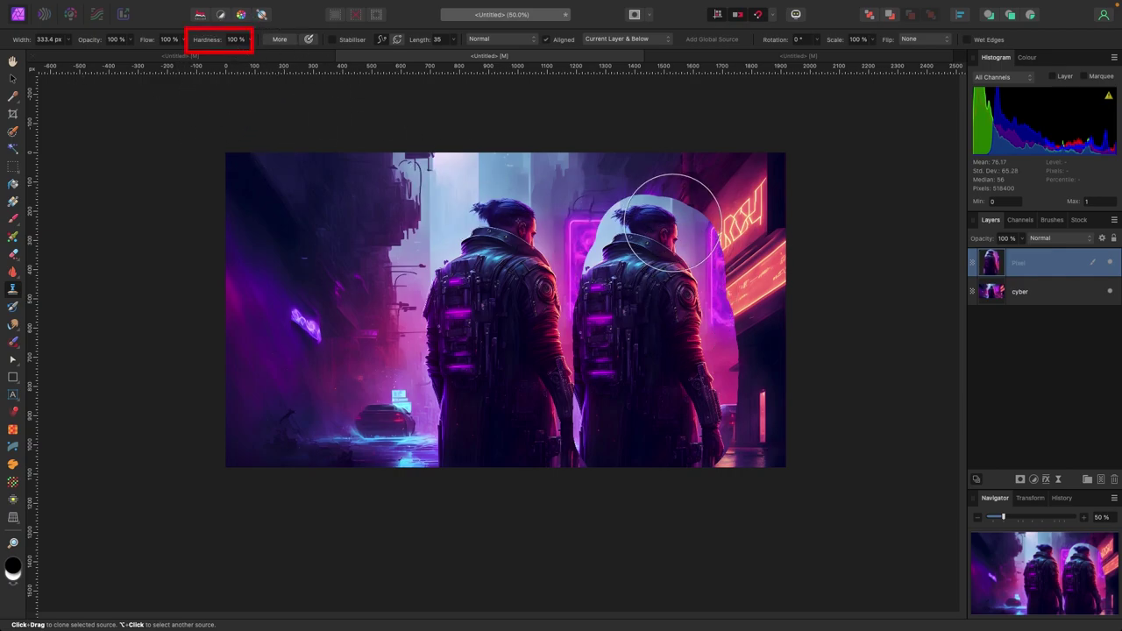
left_click_drag(687, 300, 652, 306)
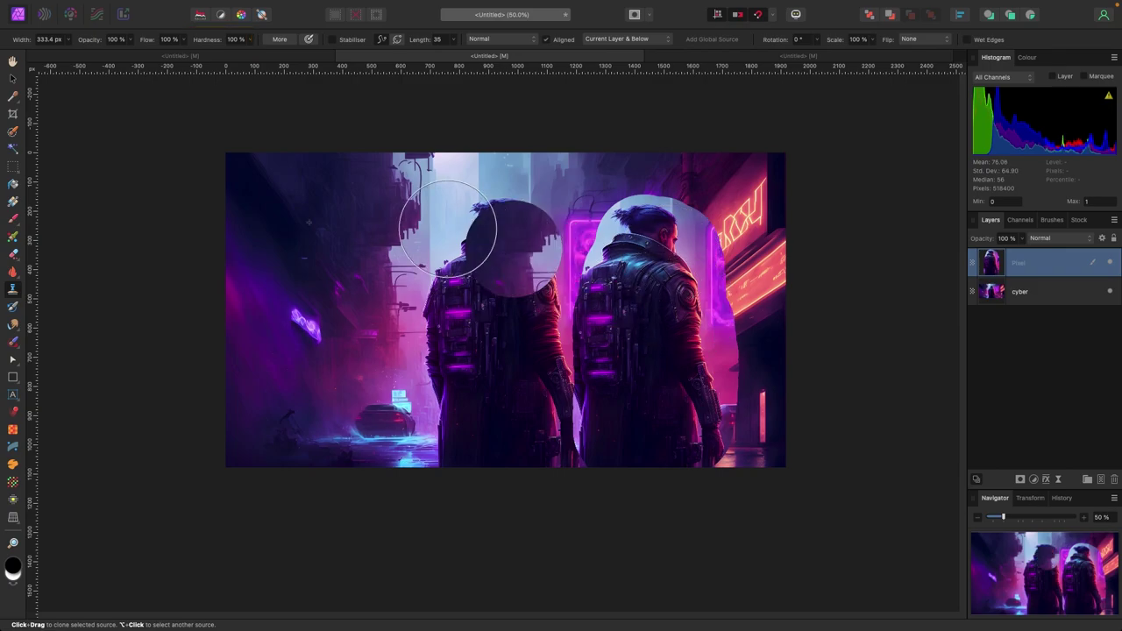
key("BackSpace")
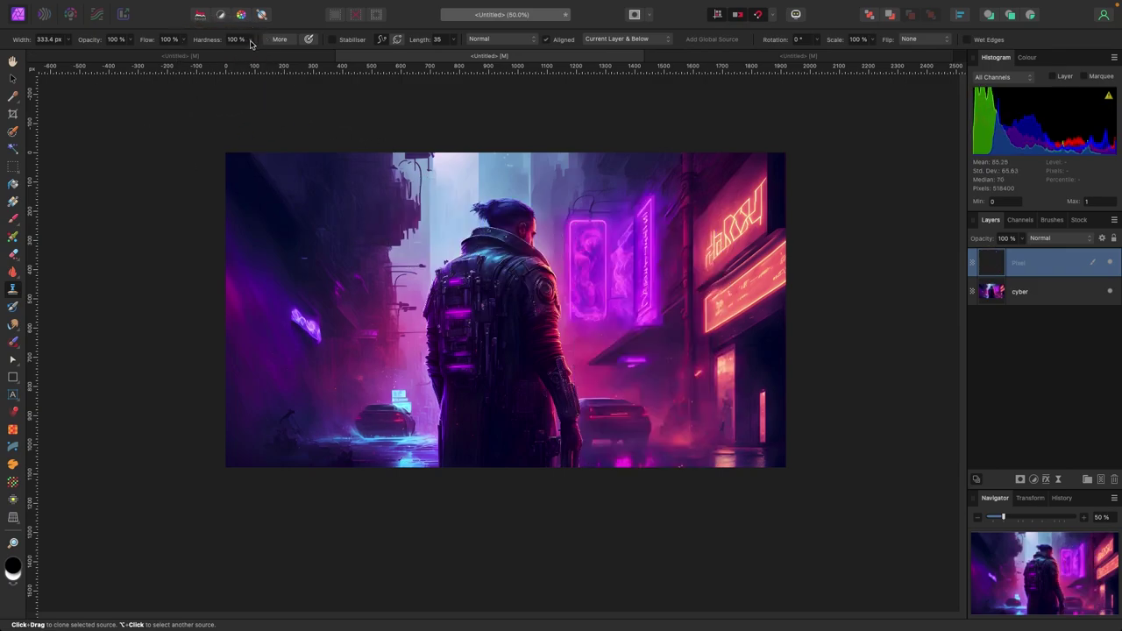
- Set brush hardness to 0% and test a clone stroke from the man's head, undoing it
left_click(250, 40)
left_click_drag(250, 55, 109, 67)
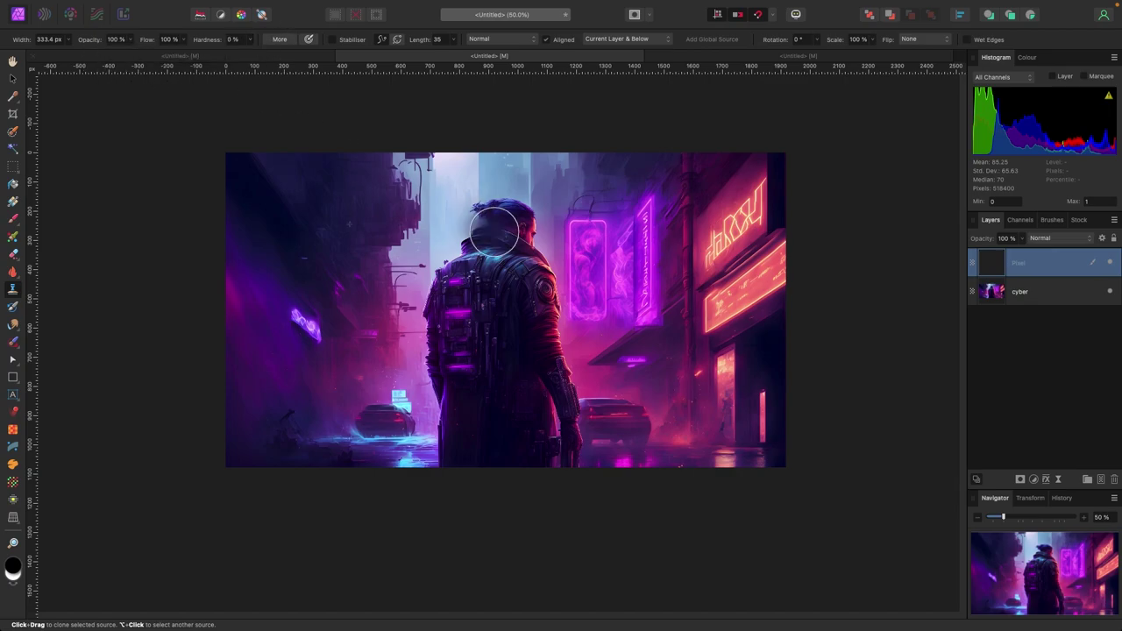
key("bracketright")
left_click_drag(505, 229, 501, 231)
key("bracketright")
key("bracketright")
key("bracketright")
key("bracketright")
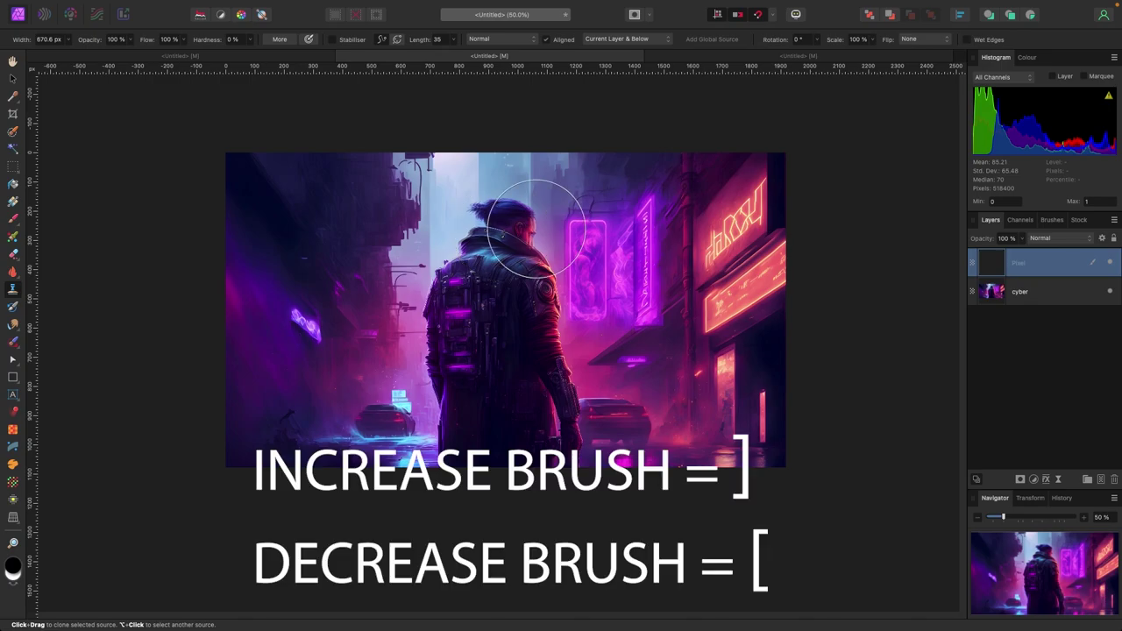
left_click_drag(615, 226, 617, 225)
key("super+z")
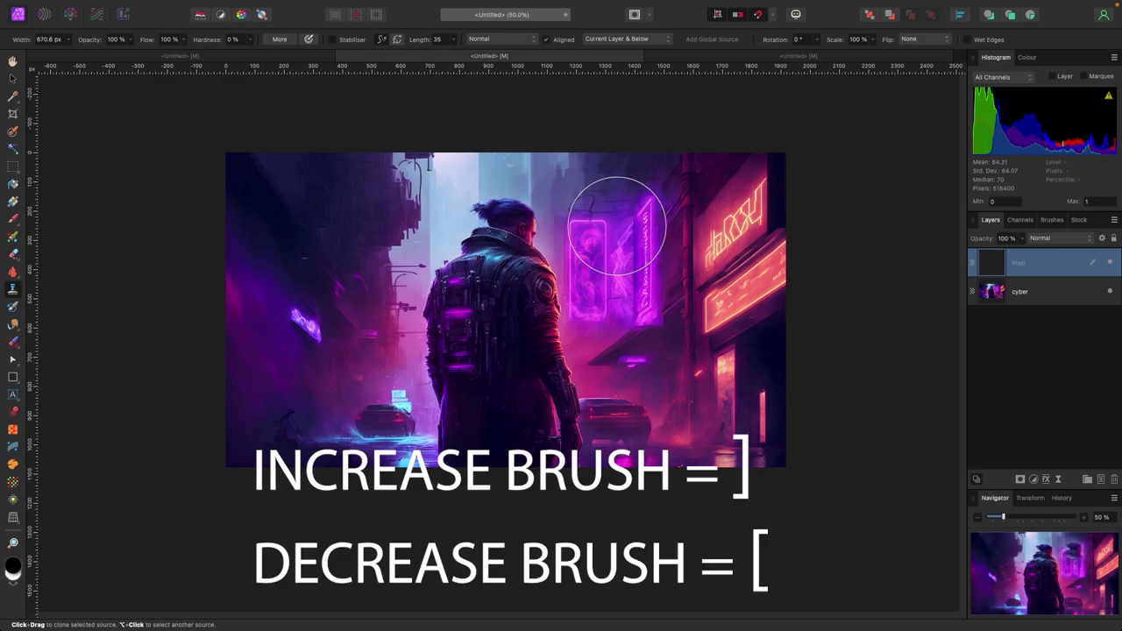
- Resize the brush to about 614 px and paint a full copy of the man beside the neon signs
key("bracketleft")
key("bracketleft")
key("bracketleft")
key("bracketleft")
key("bracketleft")
key("bracketleft")
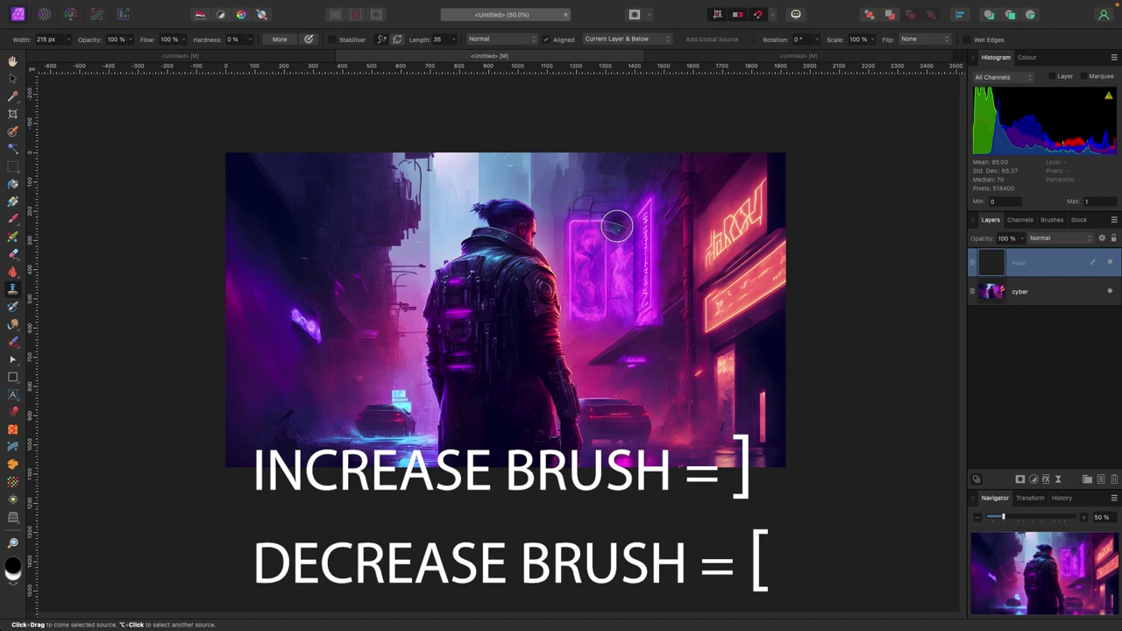
key("bracketright")
key("bracketright")
key("bracketright")
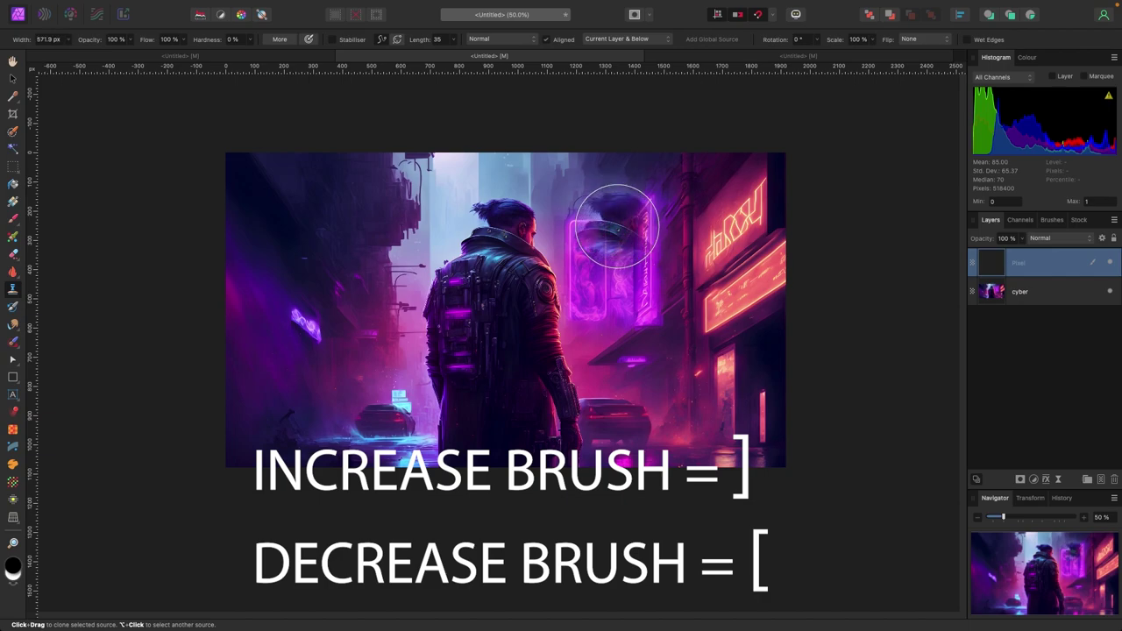
key("bracketright")
key("bracketright")
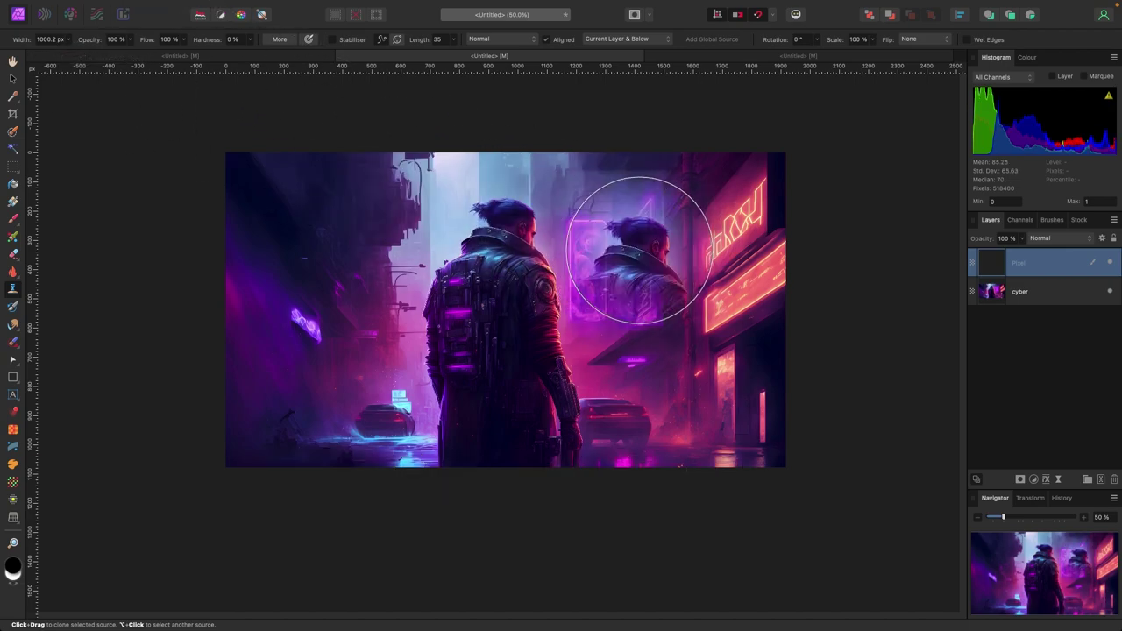
key("bracketleft")
key("bracketleft")
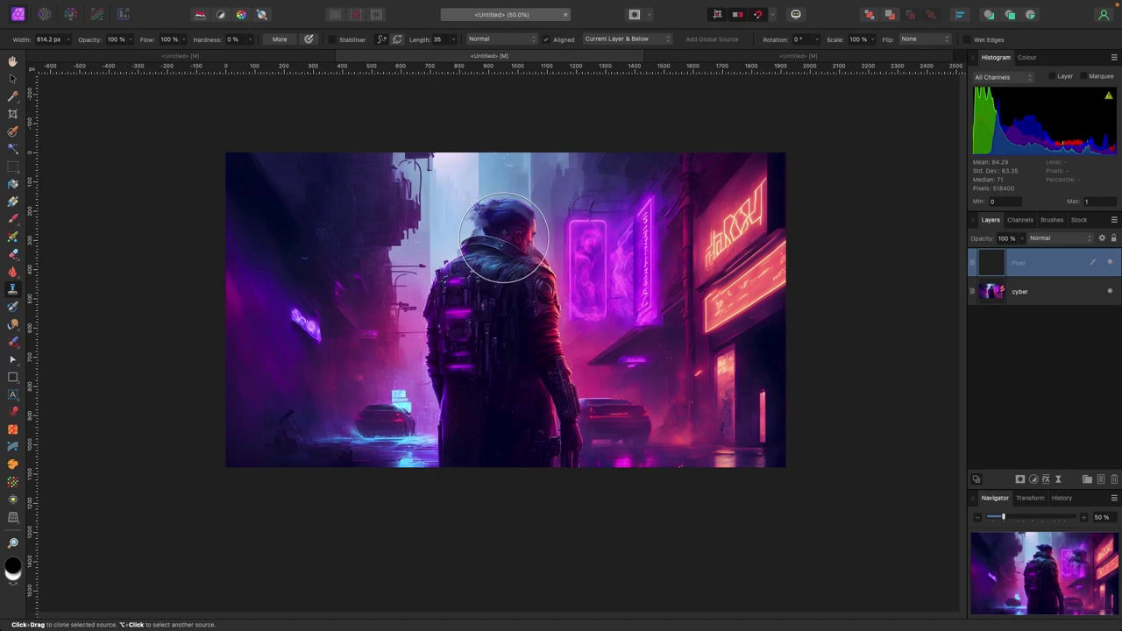
left_click(503, 237)
left_click_drag(503, 237, 524, 235)
mouse_move(682, 238)
left_mouse_down()
mouse_move(650, 246)
mouse_move(664, 243)
mouse_move(645, 391)
mouse_move(644, 449)
mouse_move(664, 449)
mouse_move(663, 253)
mouse_move(642, 306)
mouse_move(636, 390)
mouse_move(646, 461)
mouse_move(642, 302)
mouse_move(641, 318)
mouse_move(639, 355)
mouse_move(661, 253)
mouse_move(676, 280)
mouse_move(680, 465)
mouse_move(665, 295)
mouse_move(649, 396)
mouse_move(670, 414)
left_mouse_up()
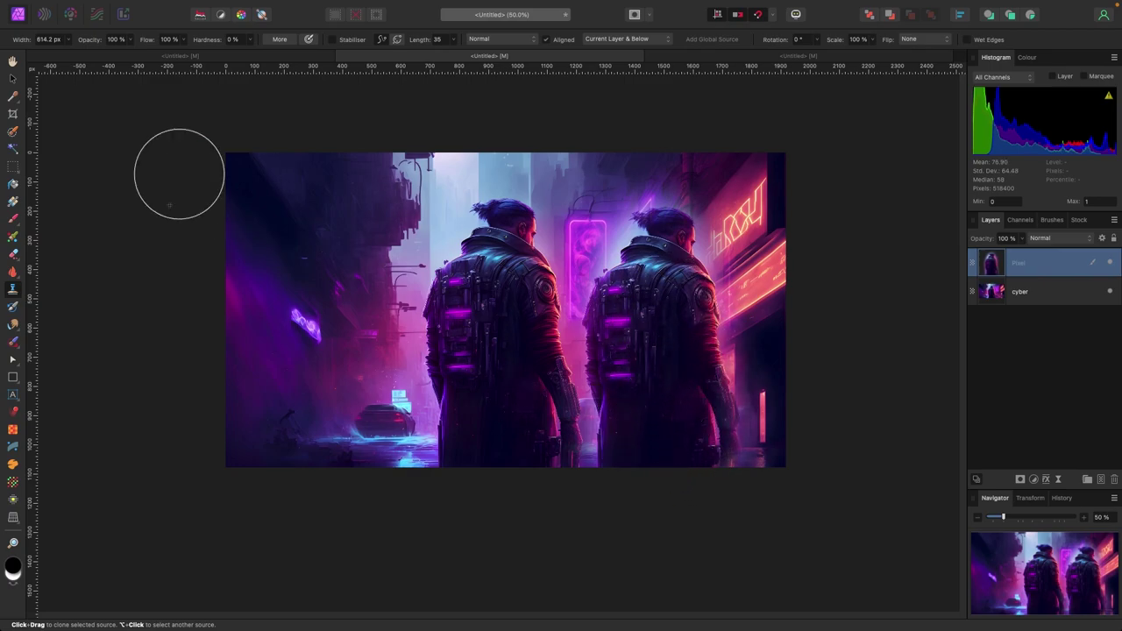
- With the Move tool, toggle the Pixel layer to compare, then nudge the cloned man
left_click(12, 78)
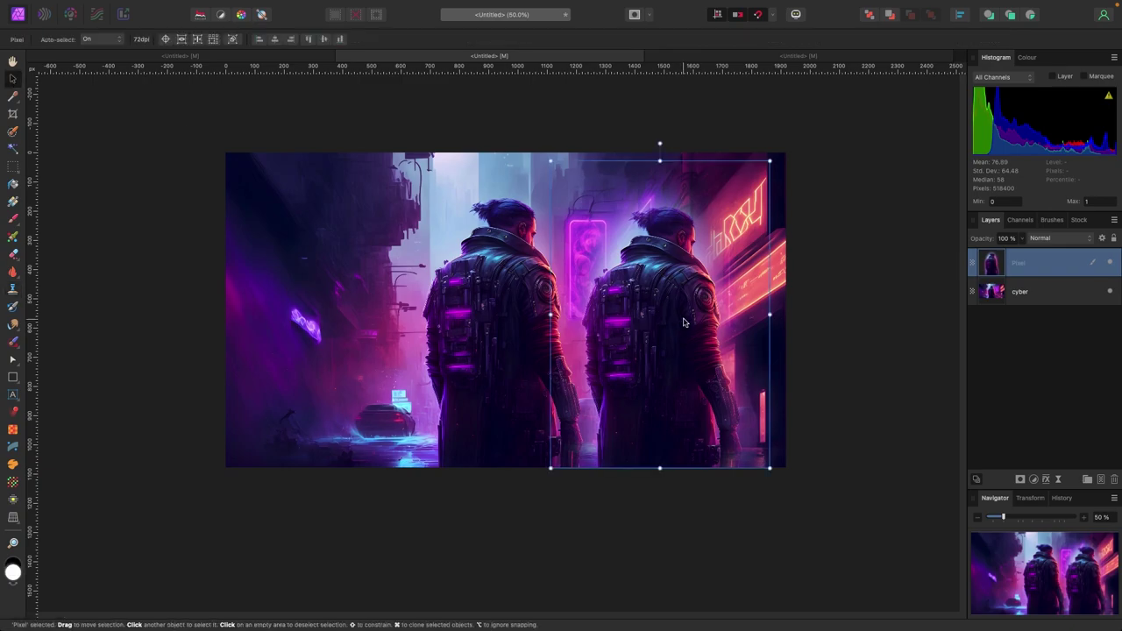
left_click(1111, 264)
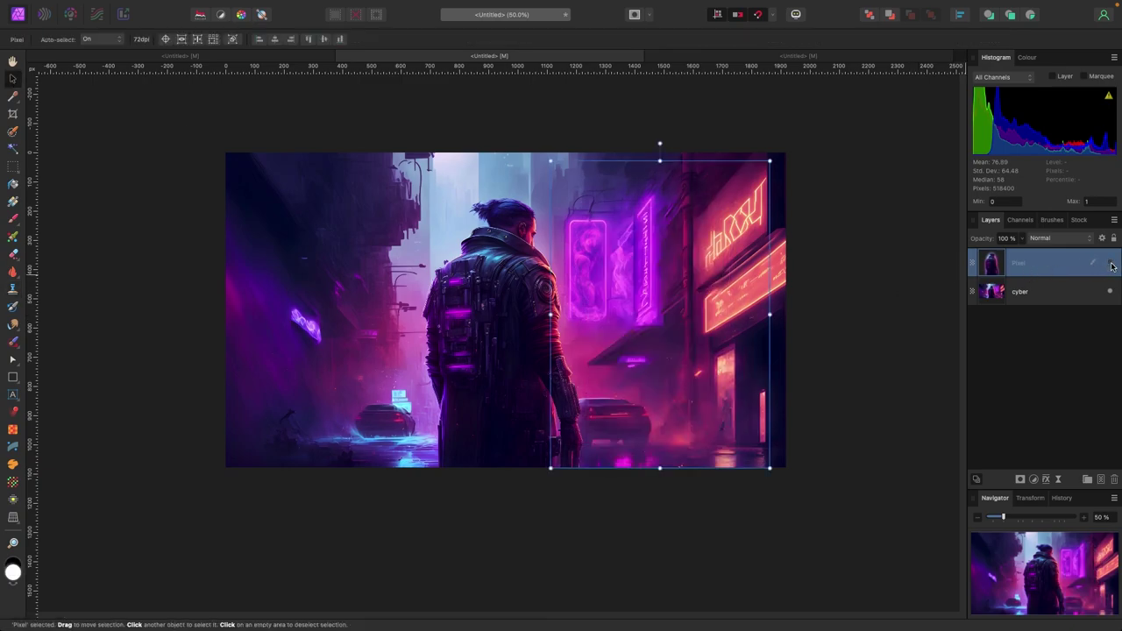
left_click(1111, 265)
mouse_move(642, 331)
left_mouse_down()
mouse_move(319, 332)
mouse_move(651, 329)
left_mouse_up()
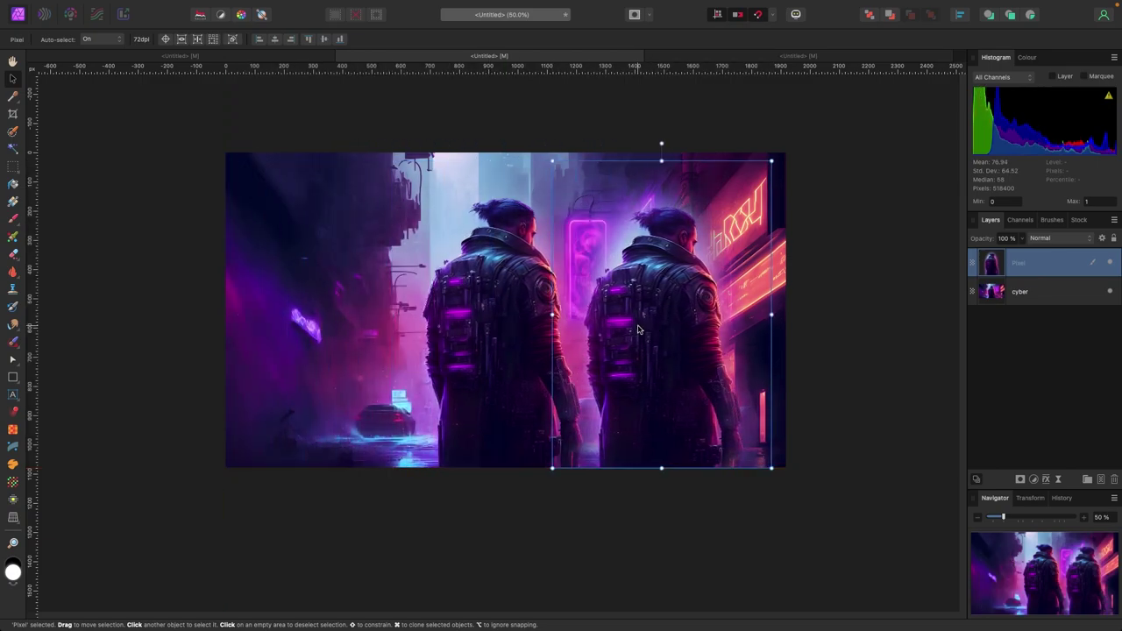
- Flip the copied man horizontally and slide him against the picture's right edge
right_click(674, 309)
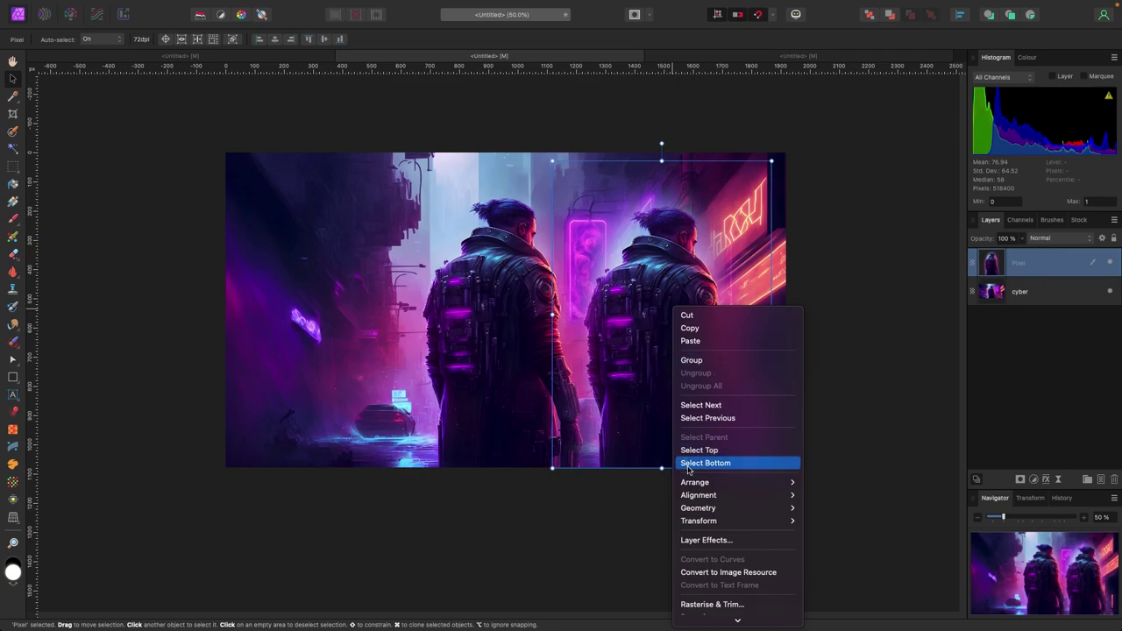
right_click(637, 377)
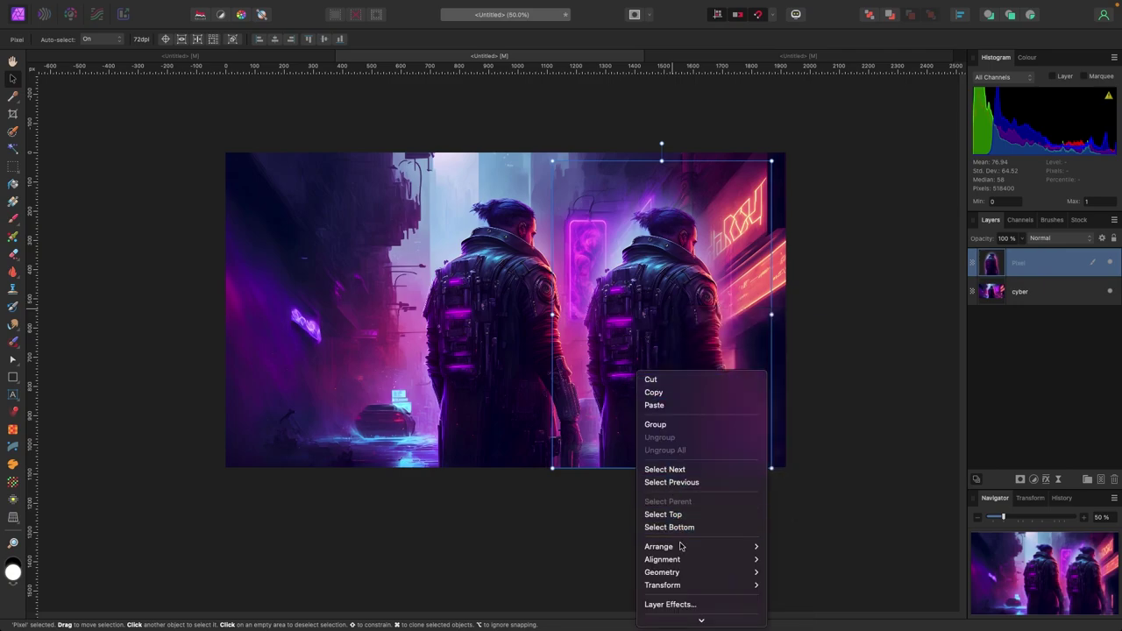
mouse_move(688, 585)
left_click(795, 605)
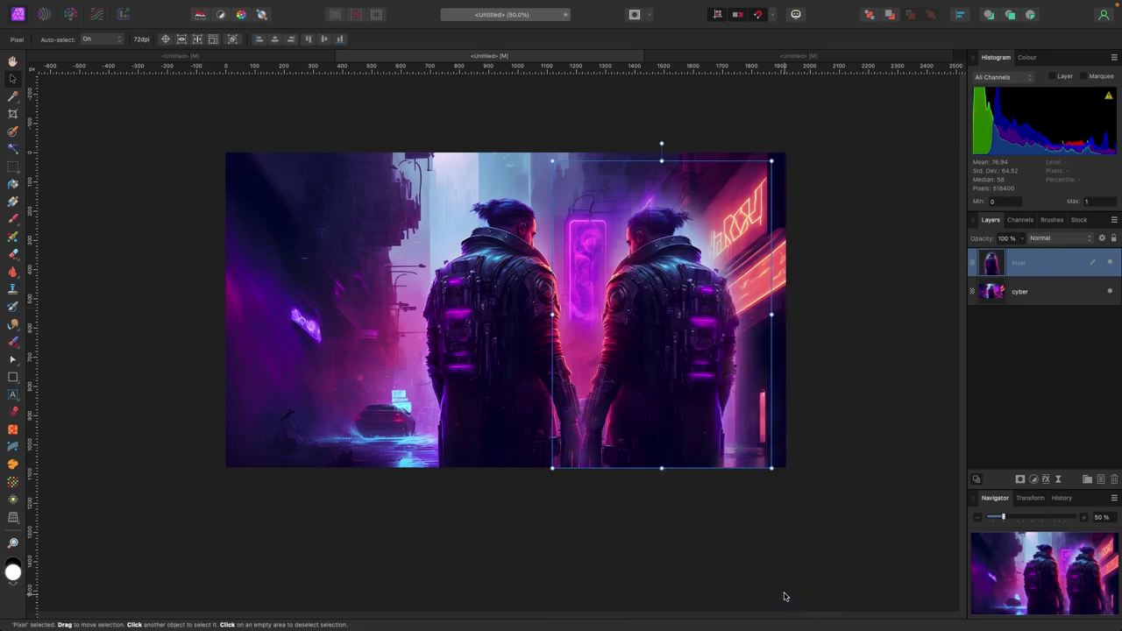
left_click_drag(691, 429, 707, 427)
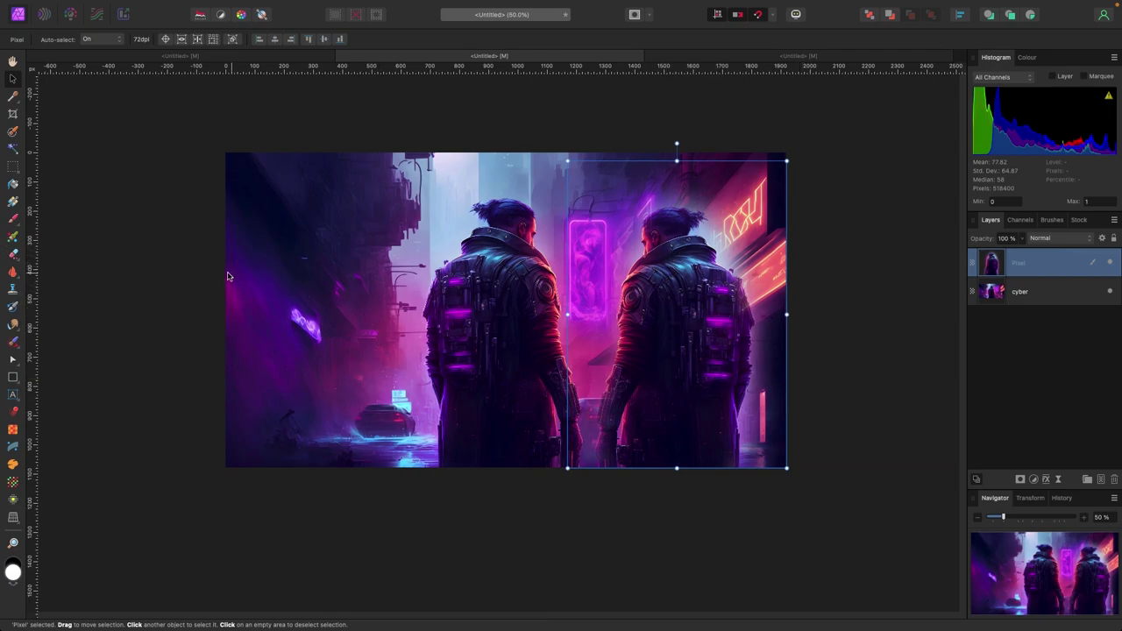
left_click(13, 303)
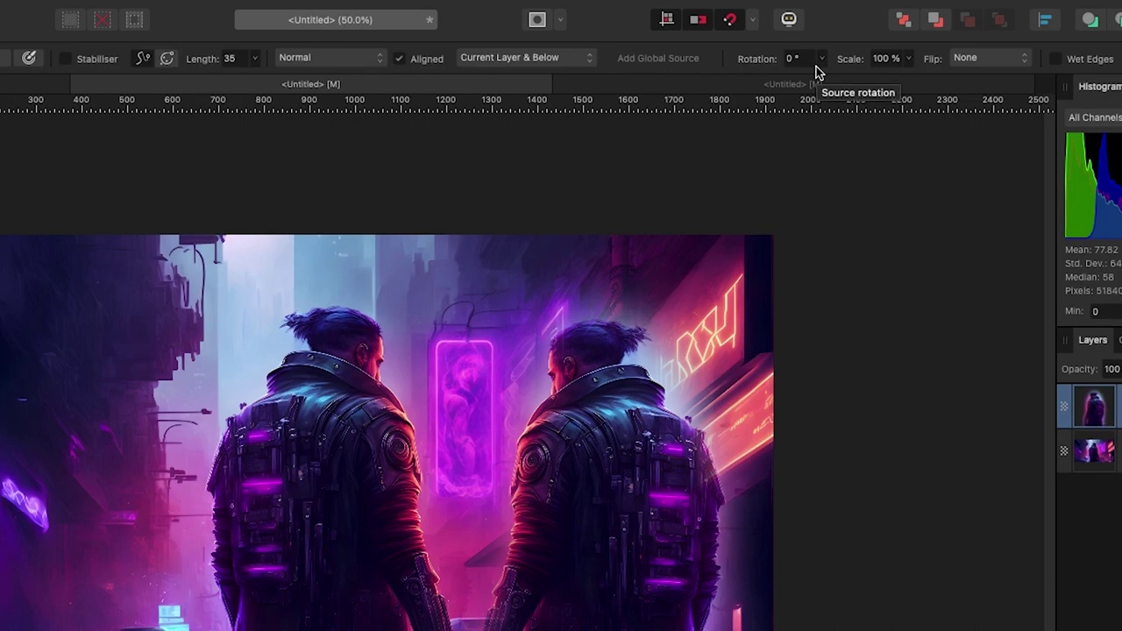
left_click(994, 62)
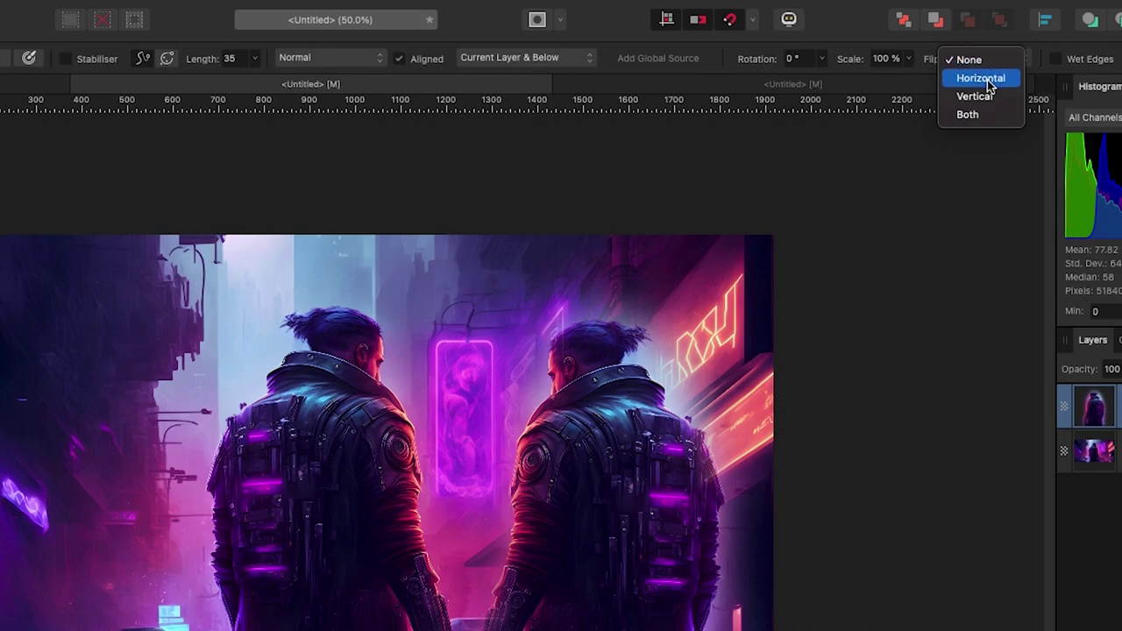
left_click(977, 58)
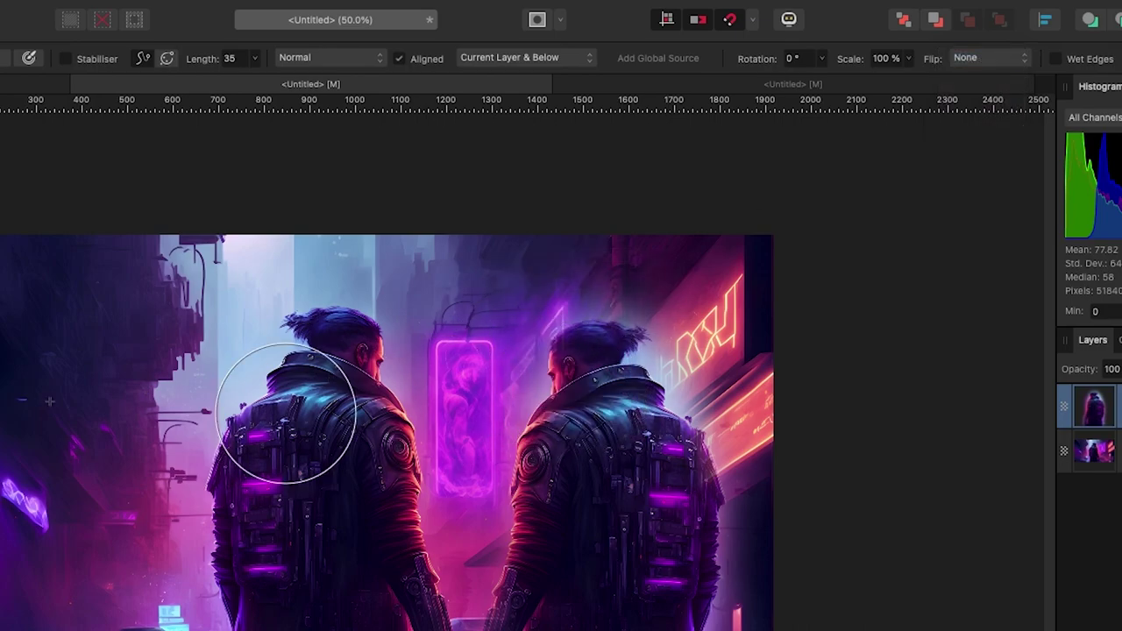
left_click_drag(285, 414, 268, 421)
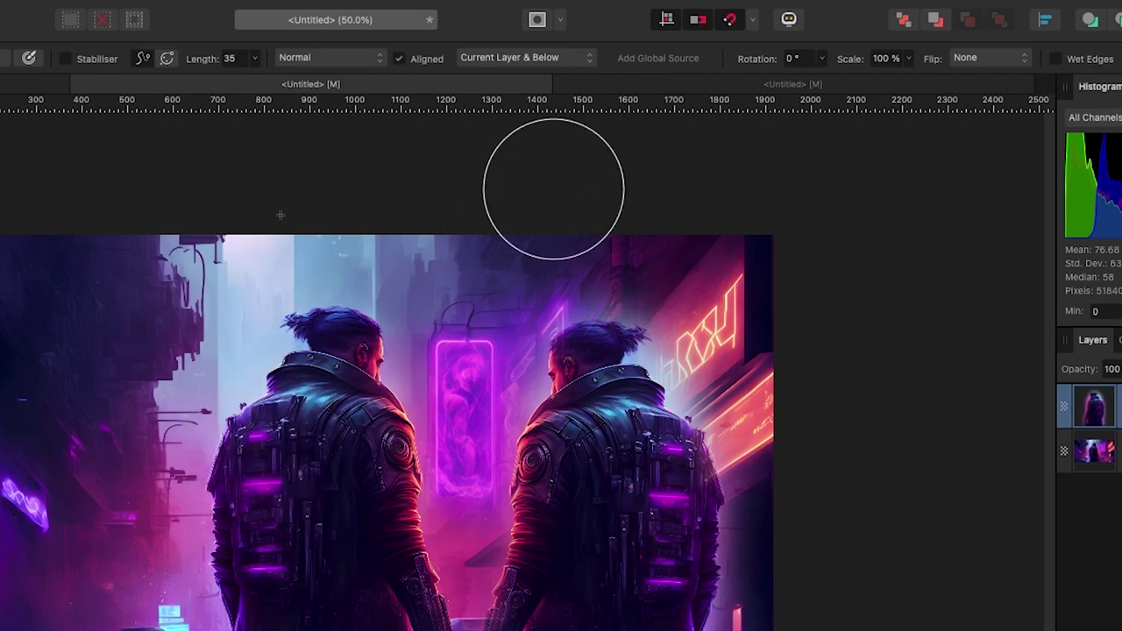
key("ctrl+z")
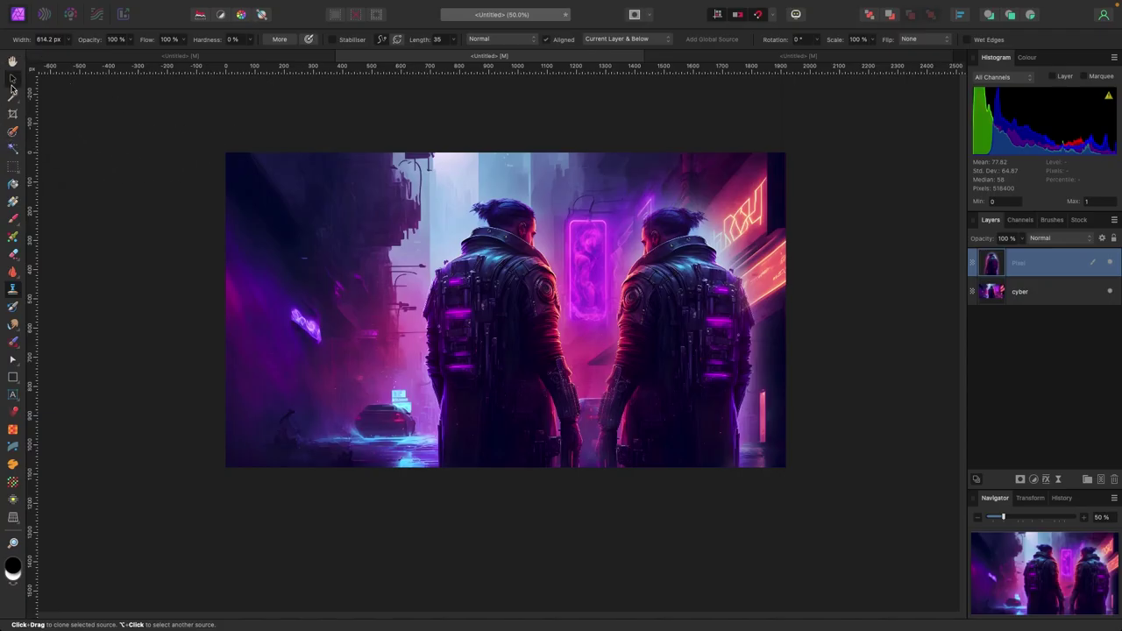
- Switch to the clouds document, deselect the clouds layer, and add a blank Pixel layer above it
left_click(12, 78)
scroll(718, 87, "down", 1)
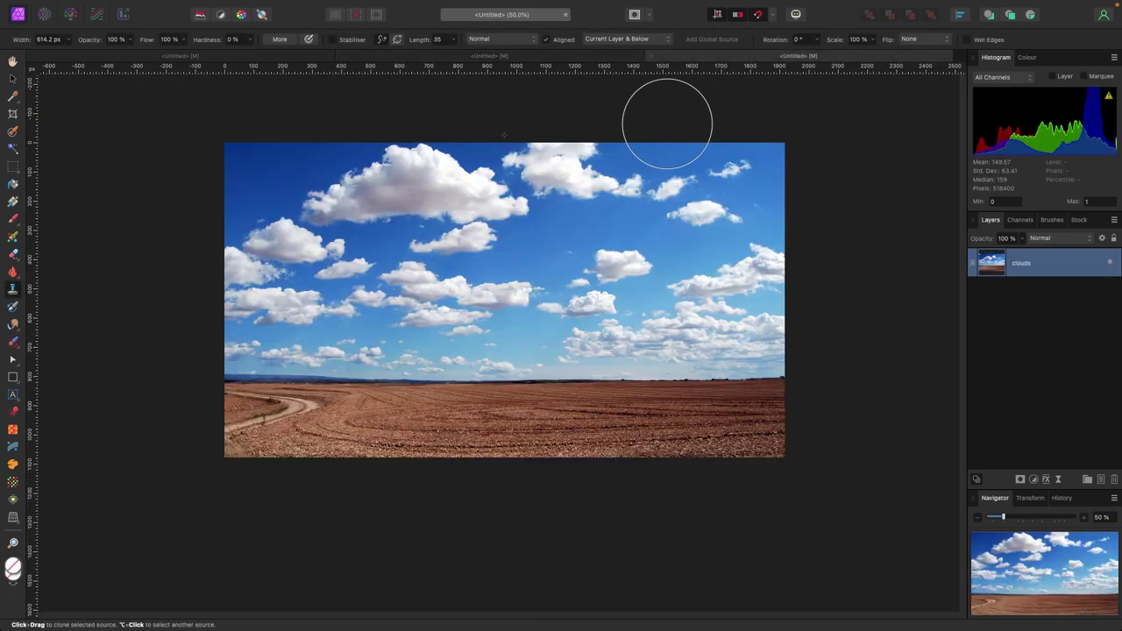
left_click(12, 78)
left_click(85, 137)
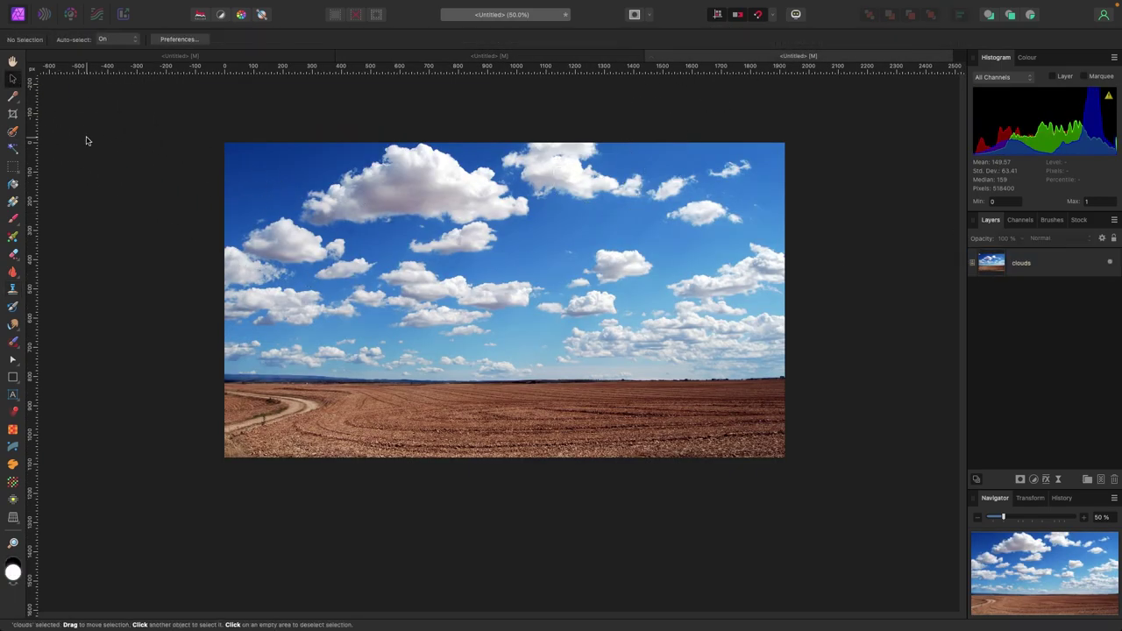
scroll(88, 140, "up", 1)
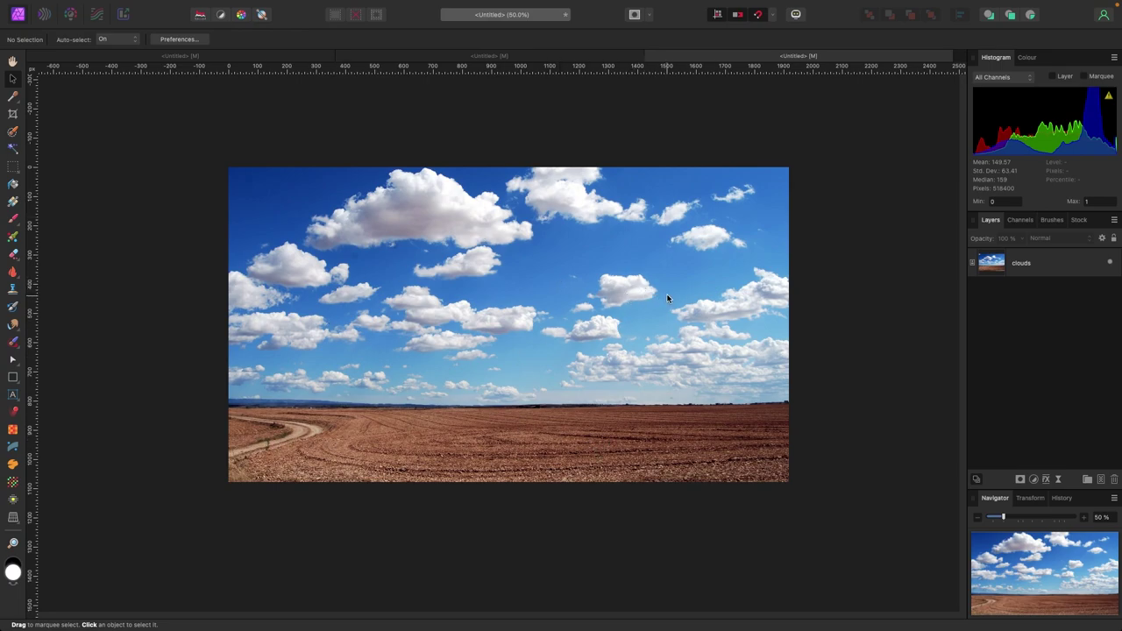
left_click(1101, 480)
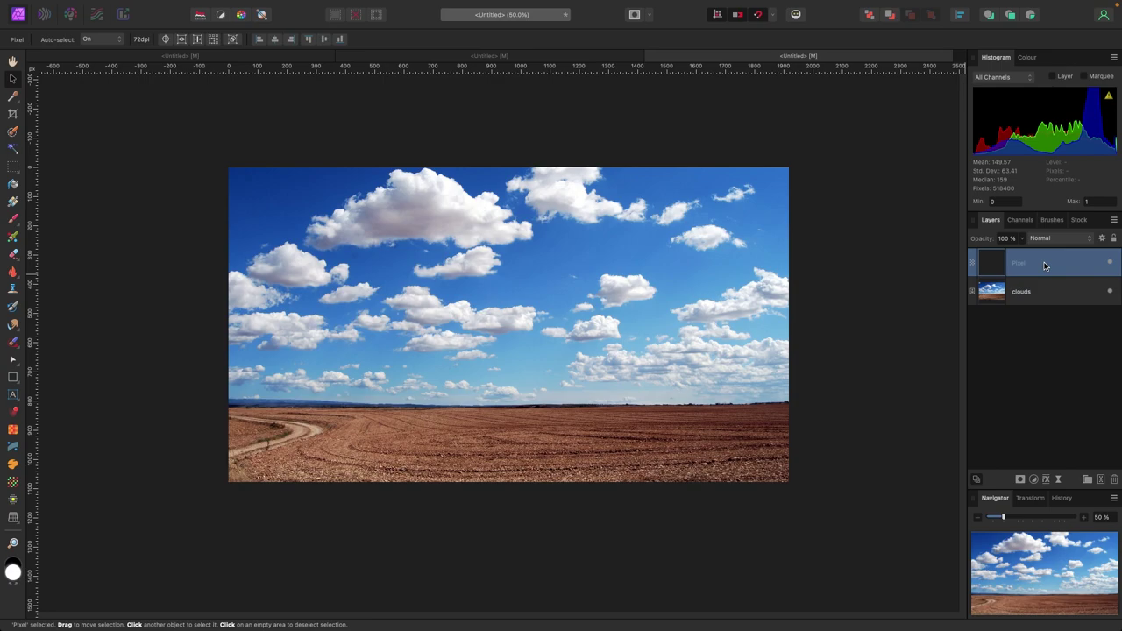
- Shrink the Clone Brush to 320.6 px, sample the small cloud, and paint a copy into open sky
left_click(13, 291)
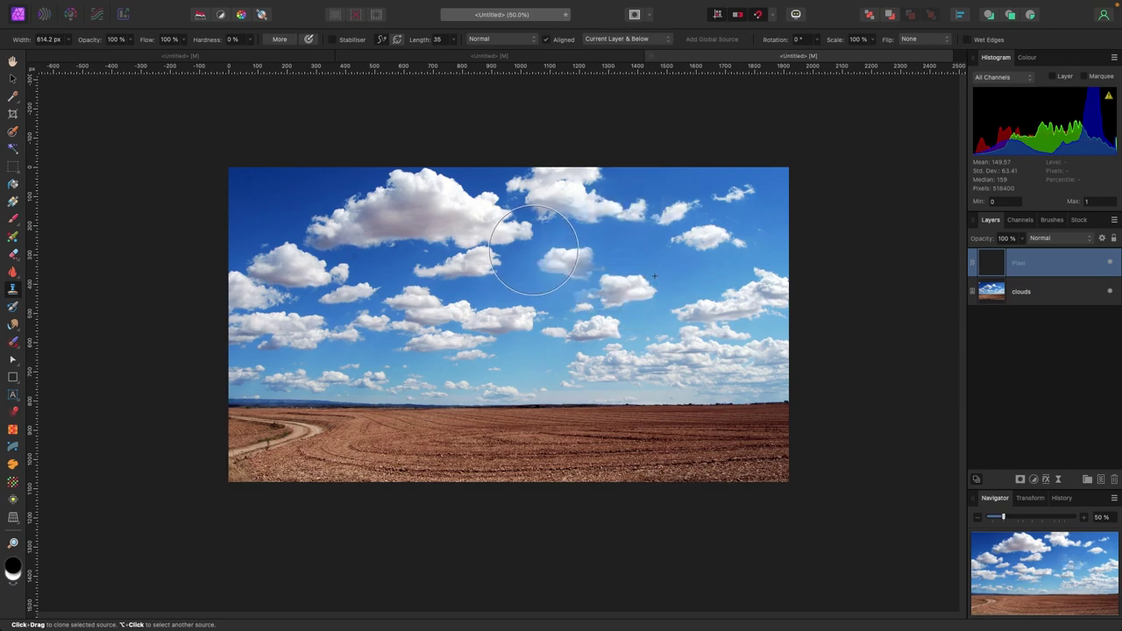
left_click_drag(605, 267, 622, 254)
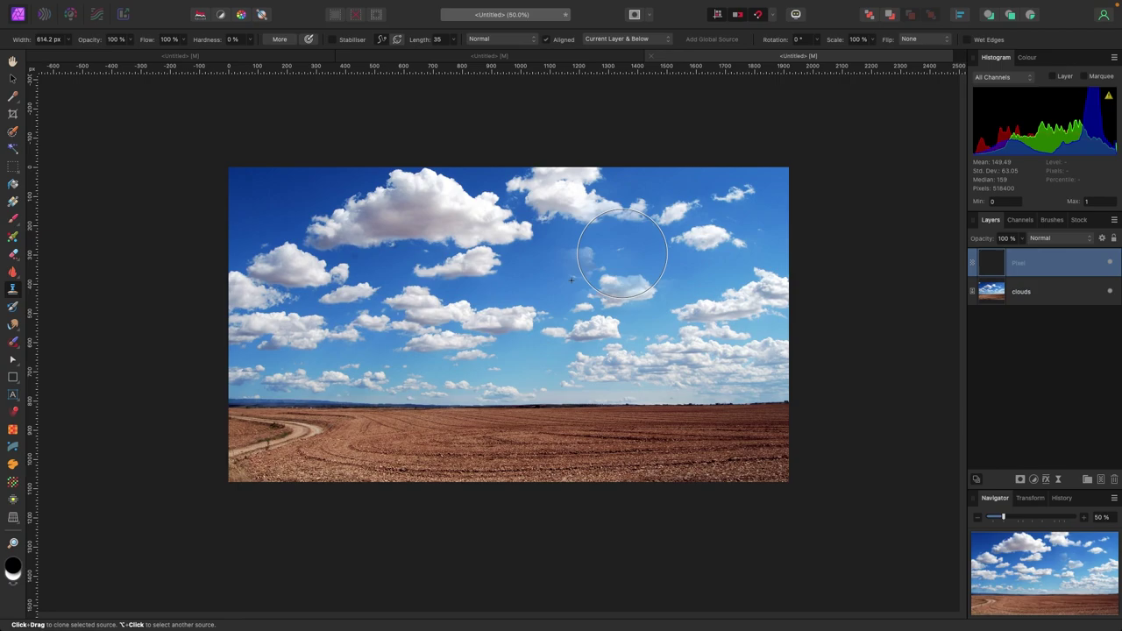
key("bracketleft")
key("bracketleft")
key("bracketleft")
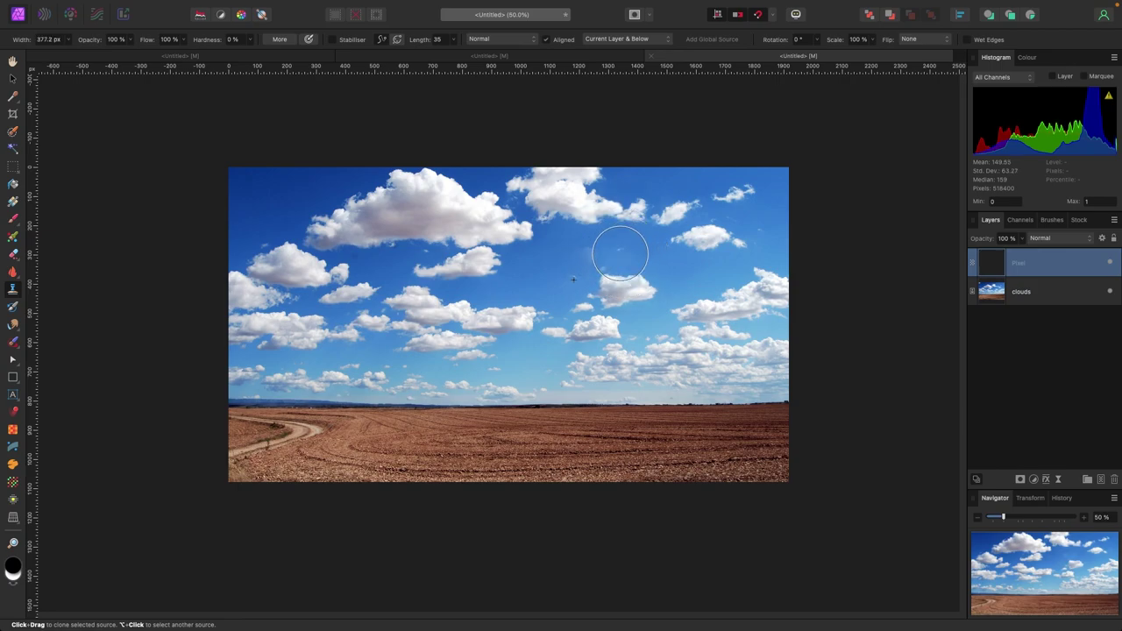
left_click_drag(618, 287, 623, 288)
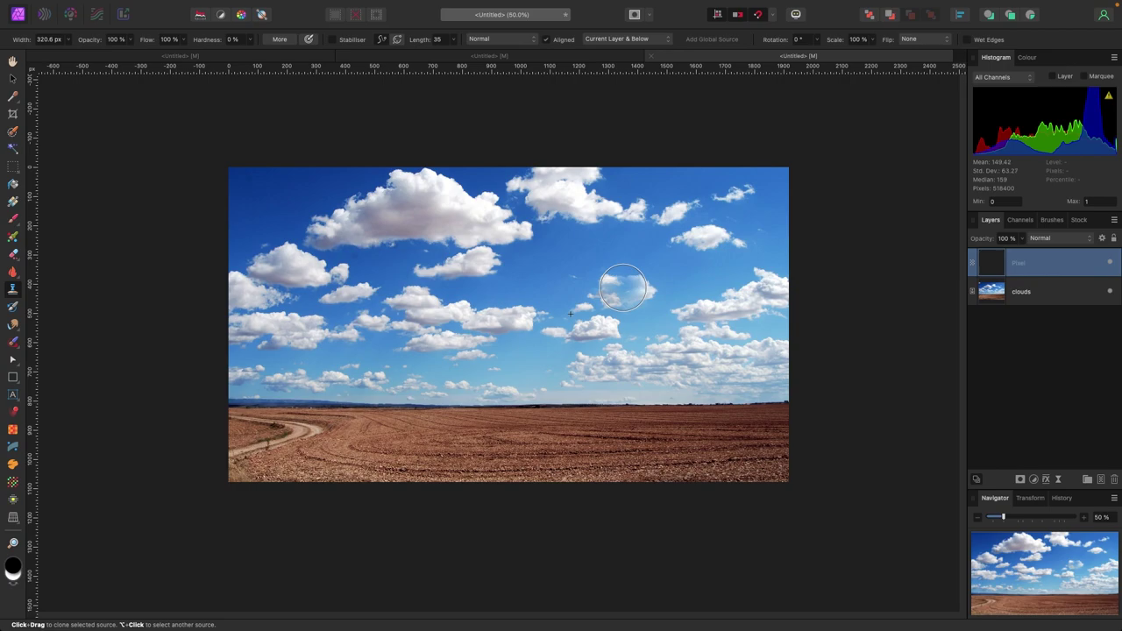
key("super+z")
left_click(622, 286, "alt")
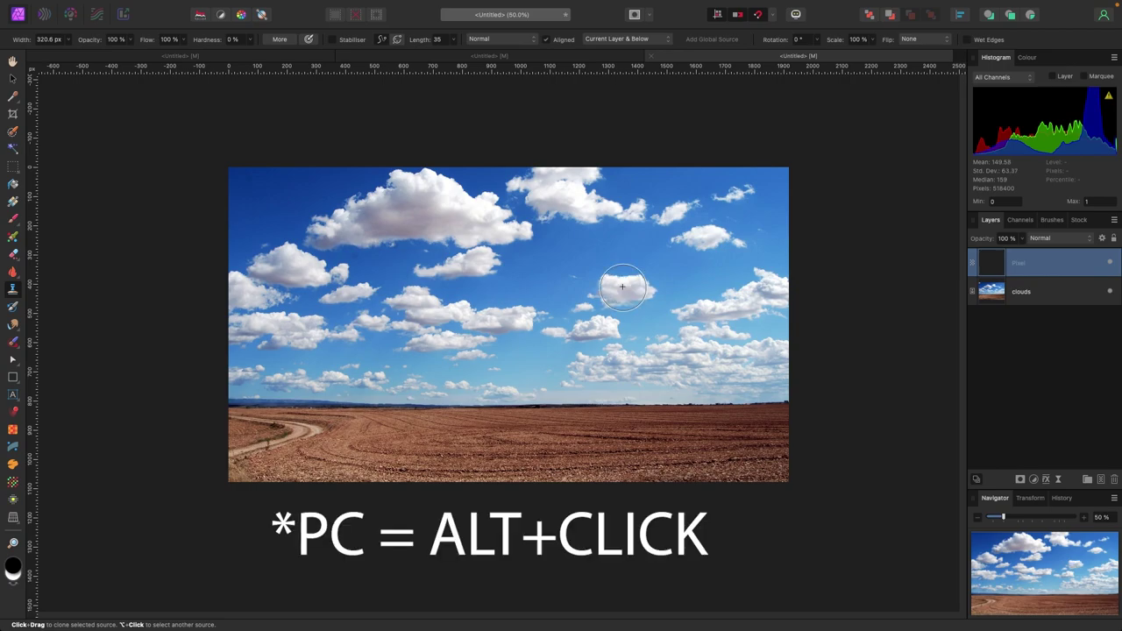
mouse_move(567, 265)
left_mouse_down()
mouse_move(539, 264)
mouse_move(595, 259)
mouse_move(567, 263)
mouse_move(579, 263)
left_mouse_up()
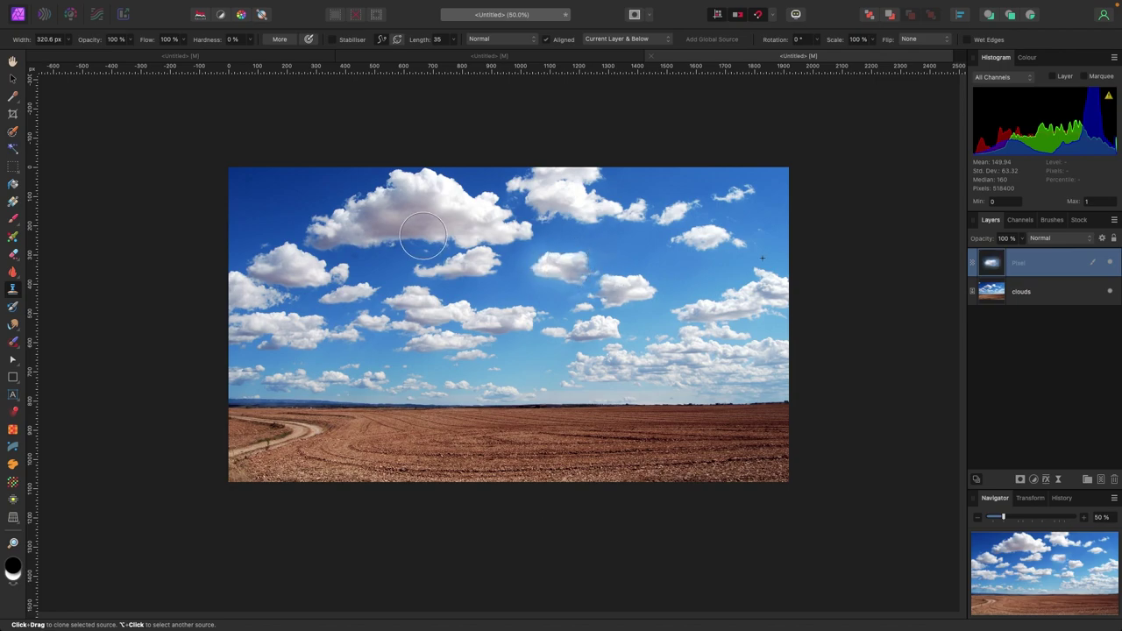
- Move the cloned cloud right, below the large top-centre cloud, and scale it down
left_click(12, 78)
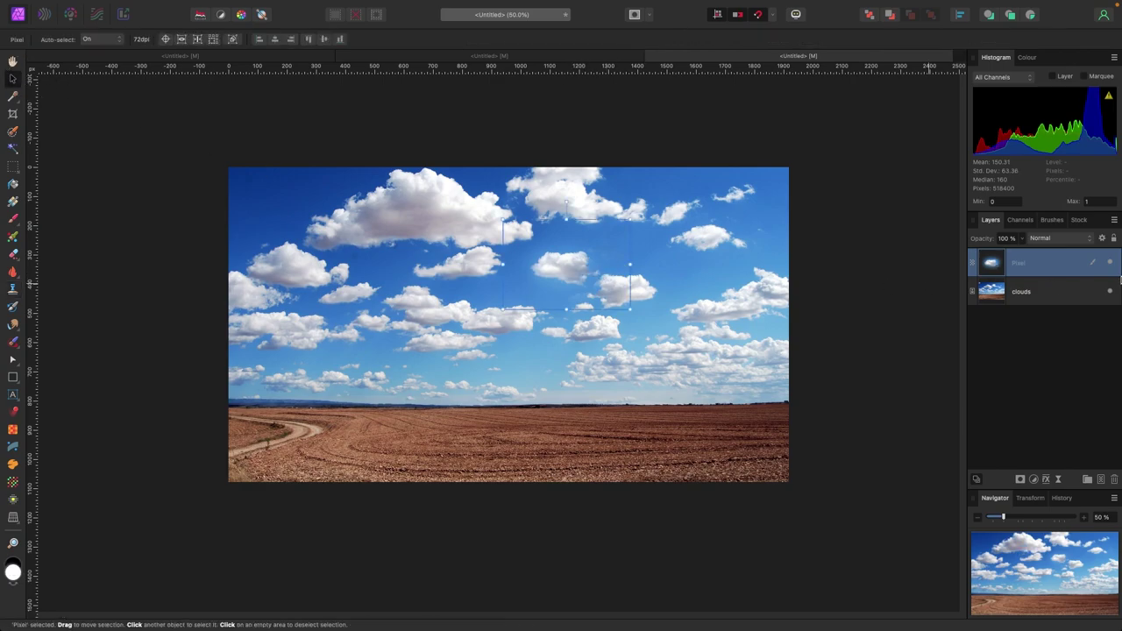
left_click(1110, 264)
left_click(1110, 264)
left_click_drag(575, 281, 697, 288)
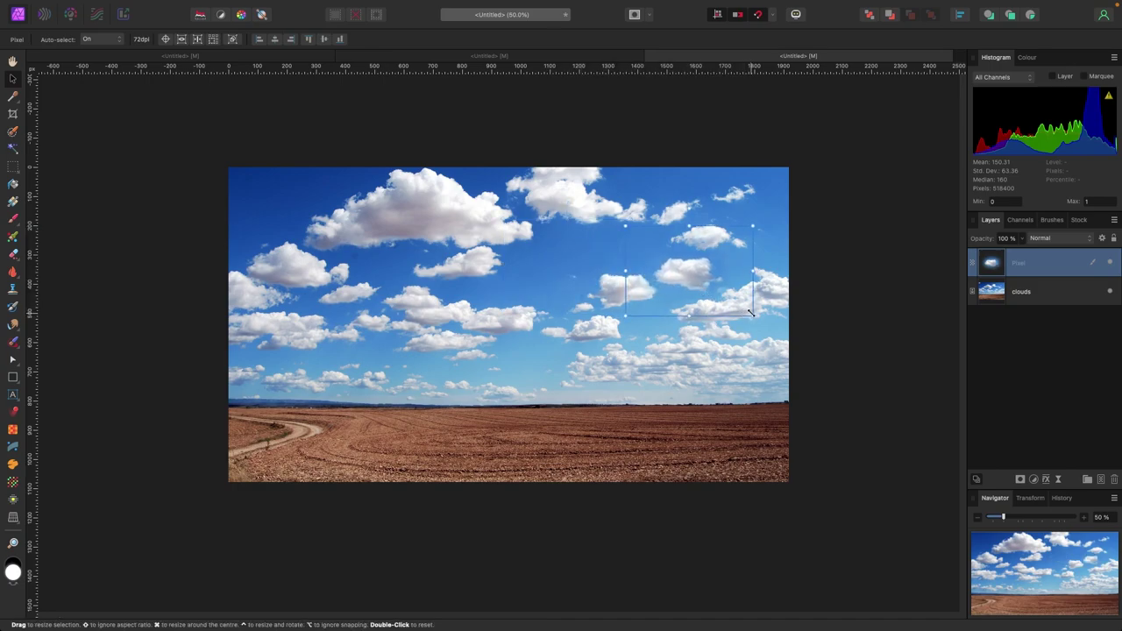
left_click_drag(752, 315, 596, 259)
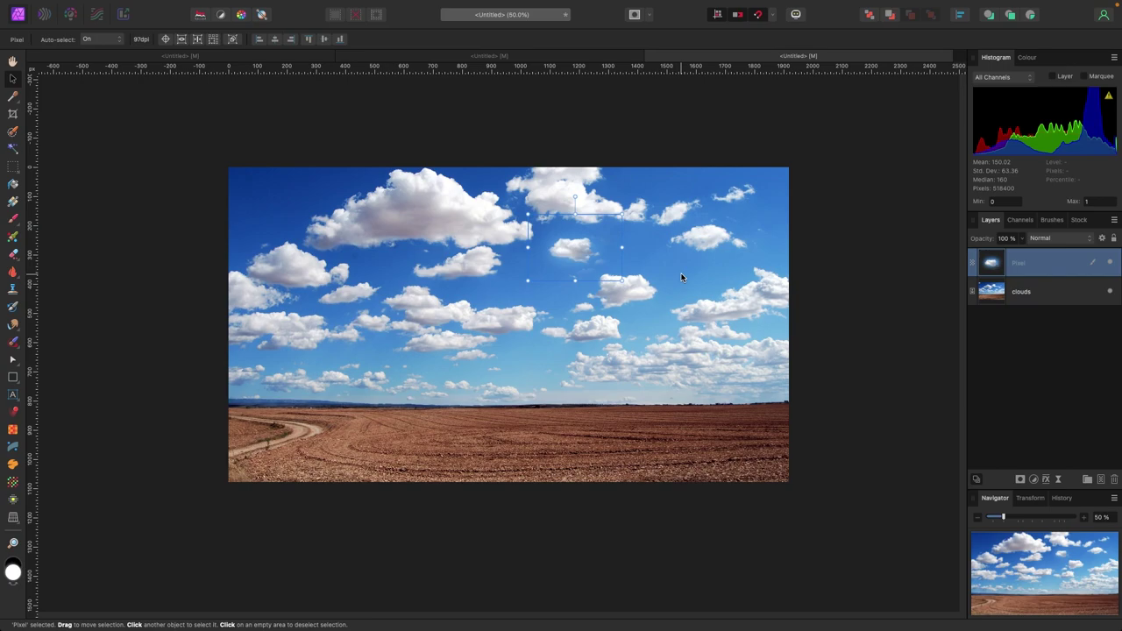
left_click(12, 290)
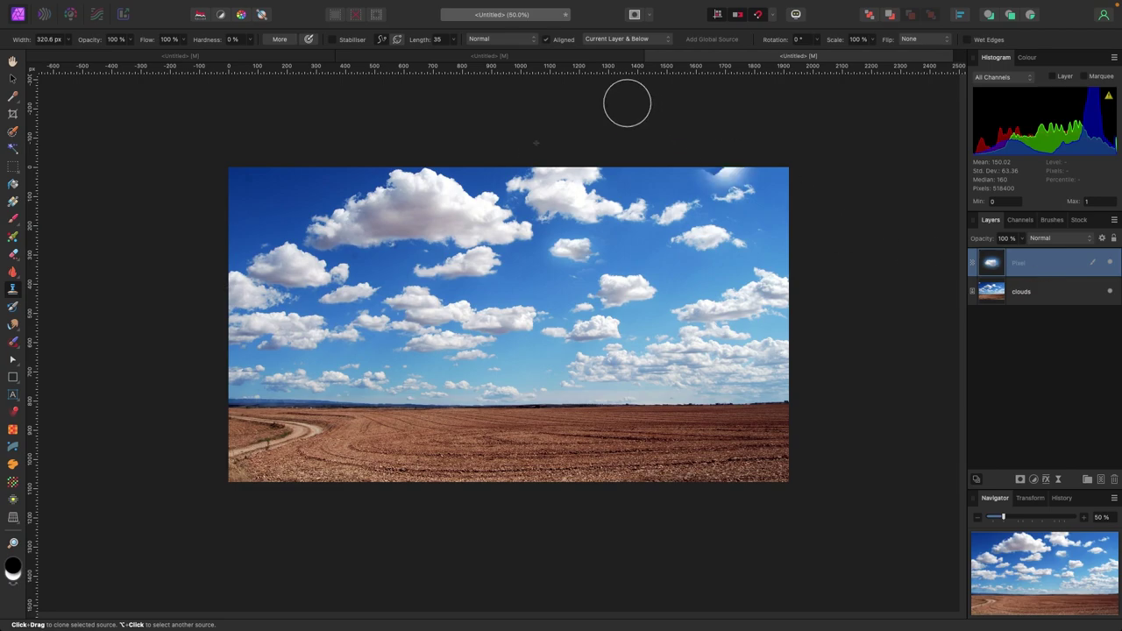
- Select the clouds layer and switch clone sampling to Current Layer
left_click(657, 42)
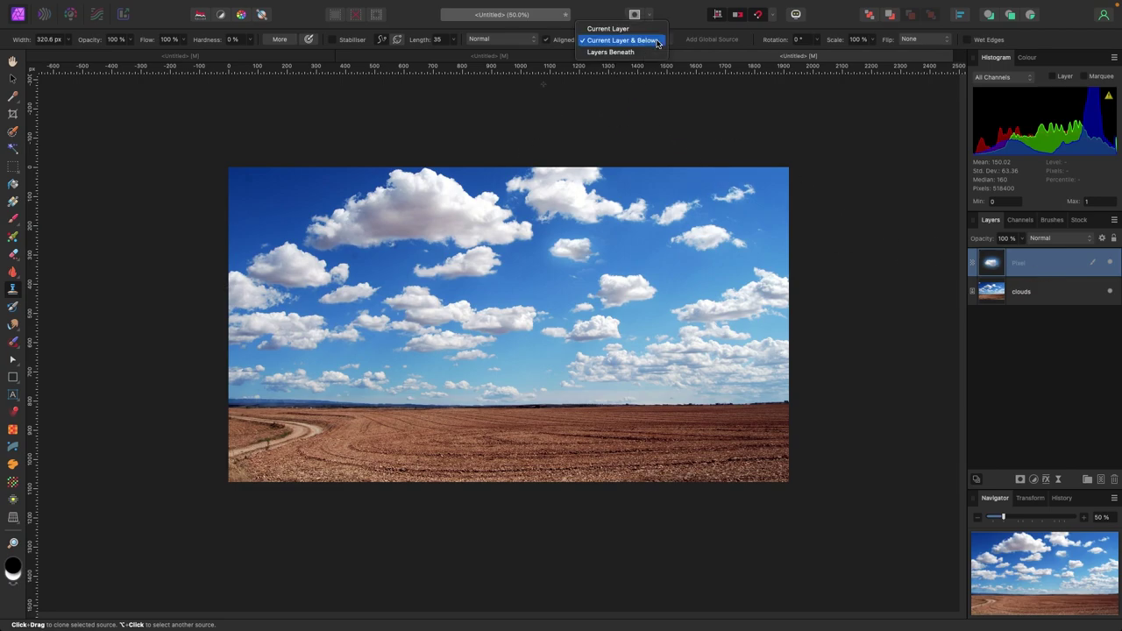
left_click(656, 42)
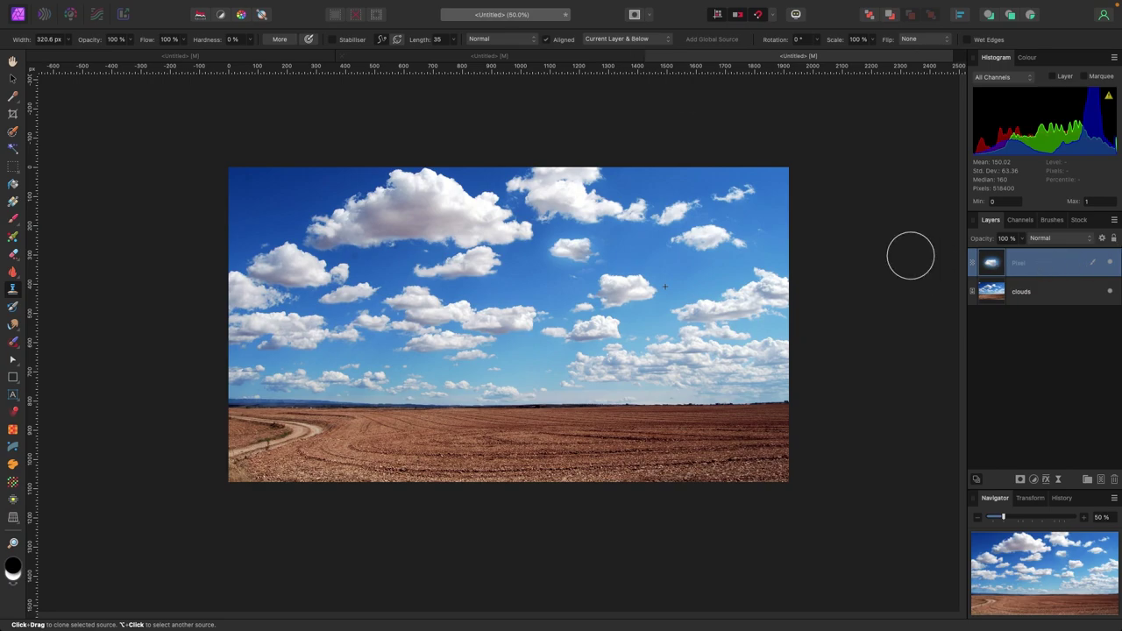
left_click(1034, 298)
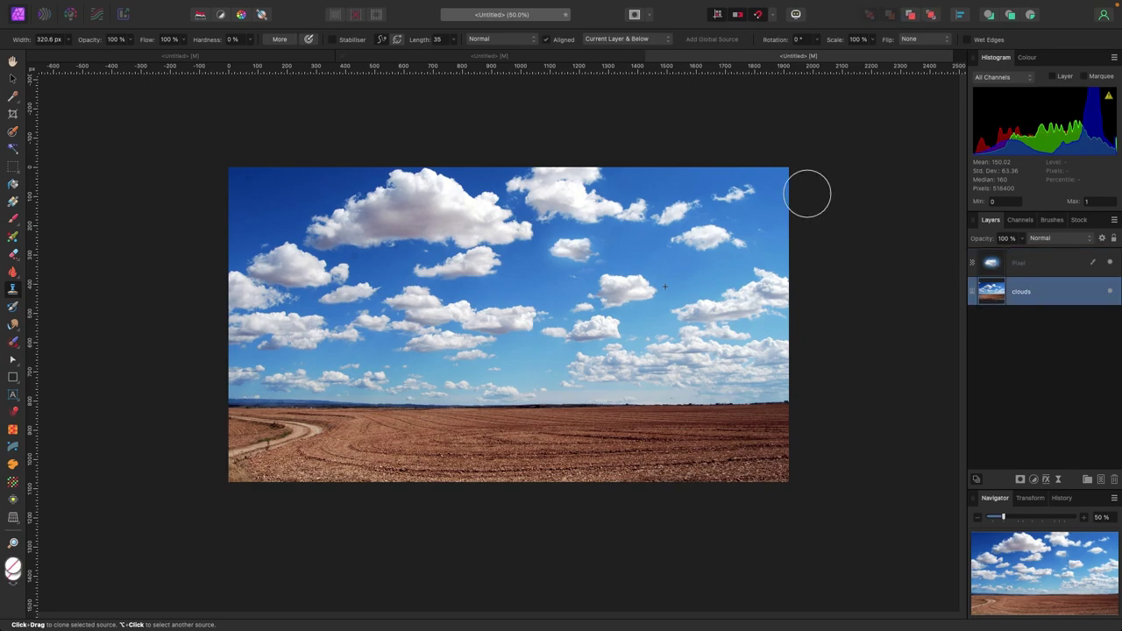
left_click(632, 40)
left_click(621, 30)
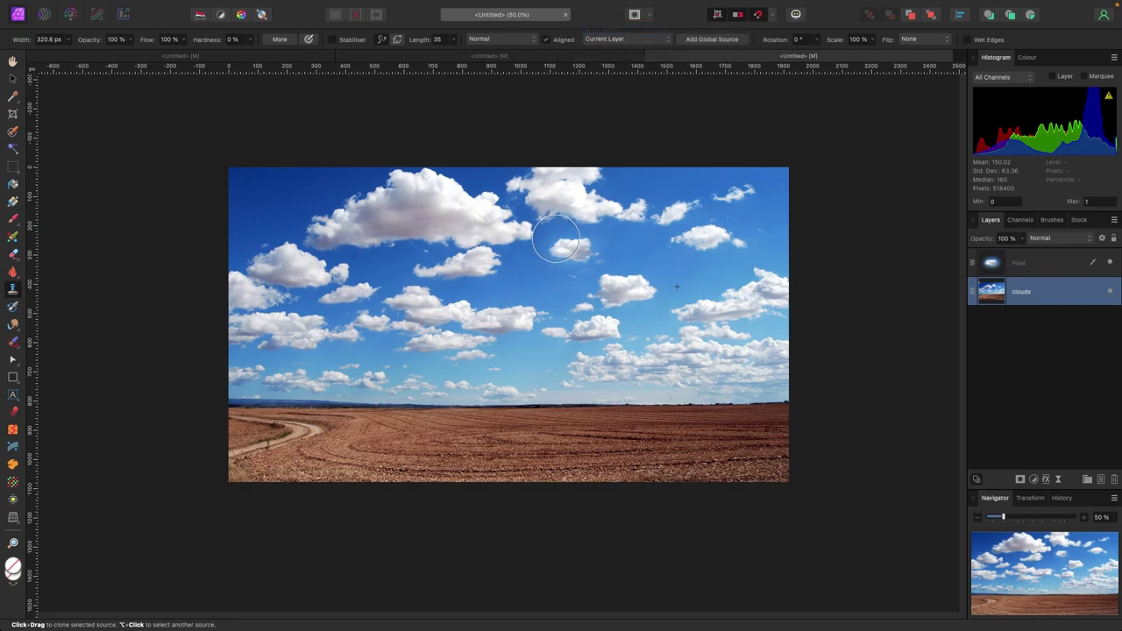
- Test a clone stroke on the clouds photo, undo it, and dismiss the rasterise notice
left_click(428, 215, "alt")
mouse_move(526, 273)
left_mouse_down()
mouse_move(513, 269)
mouse_move(534, 268)
mouse_move(530, 278)
left_mouse_up()
key("super+z")
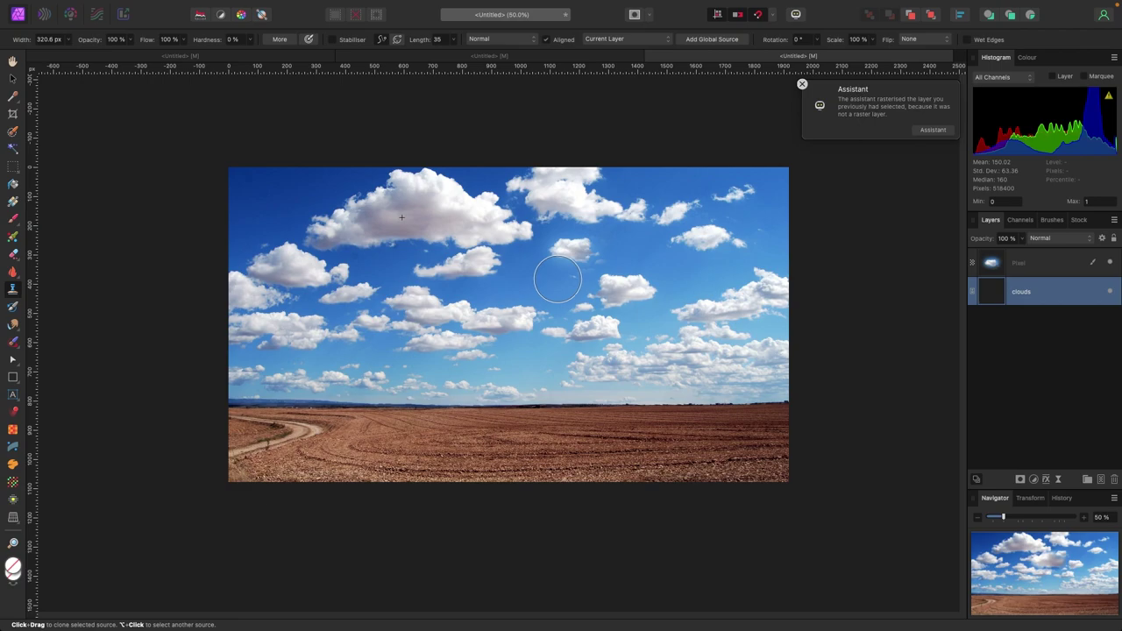
left_click(802, 84)
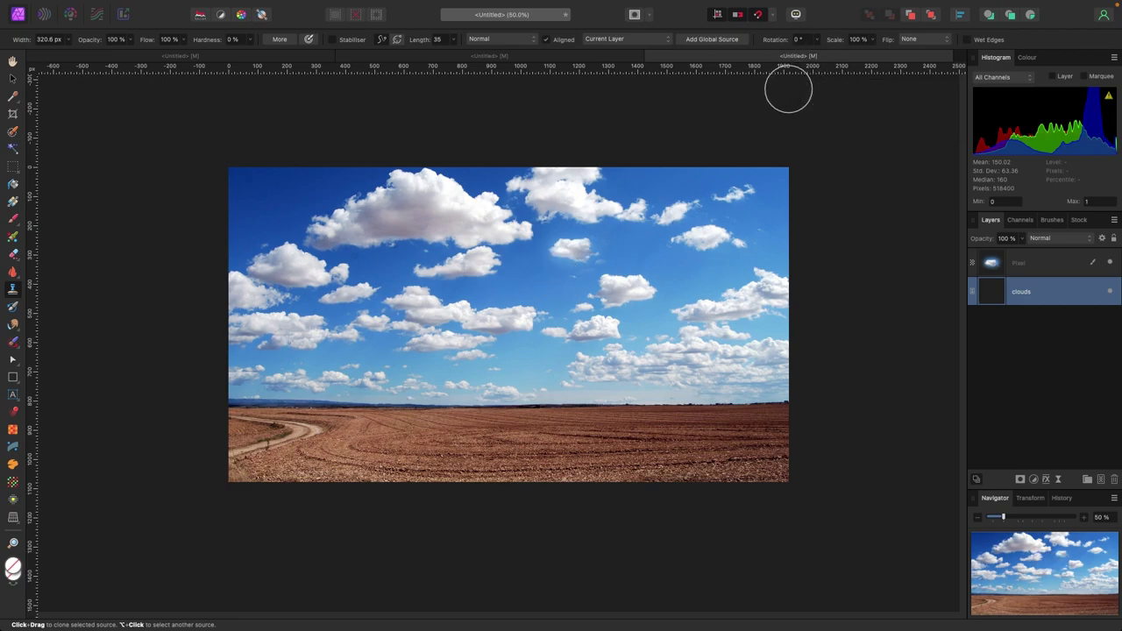